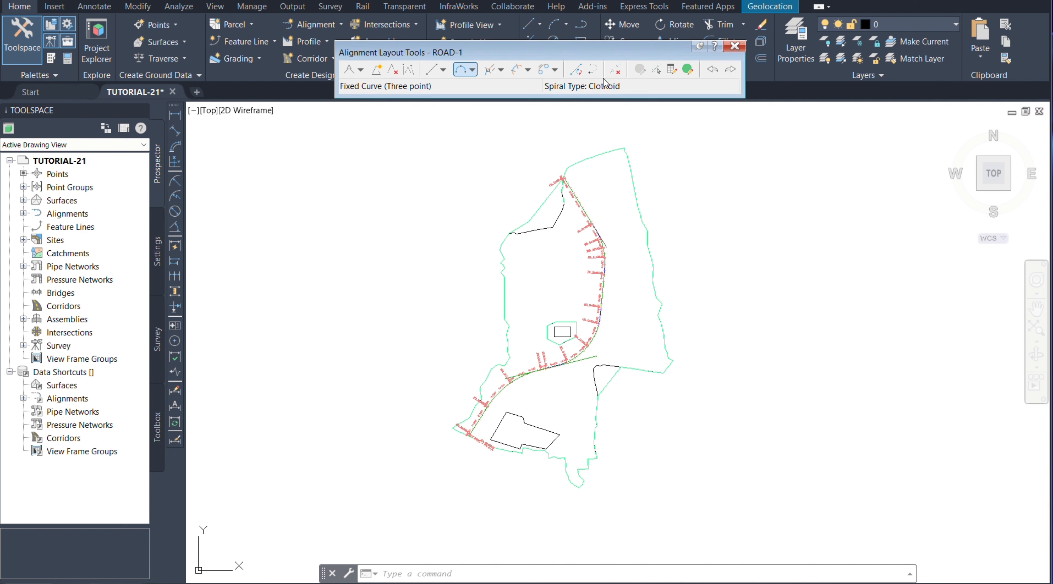
Delete the spiral sub-entity of ROAD-1 that runs from station 0+184.31 to the SC point near 0+223.
click(616, 70)
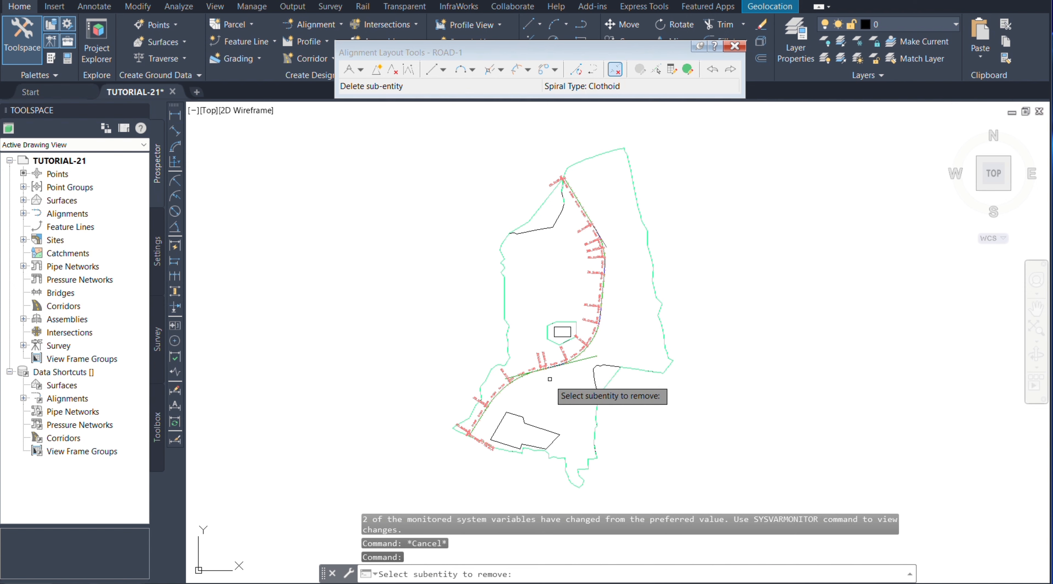
scroll(556, 353, up, 5)
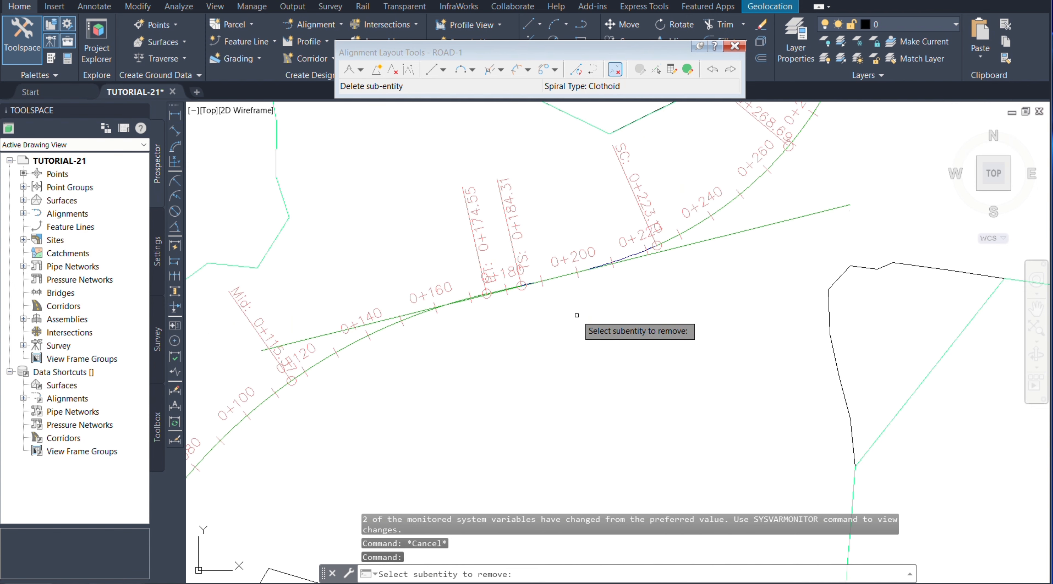
scroll(576, 286, up, 4)
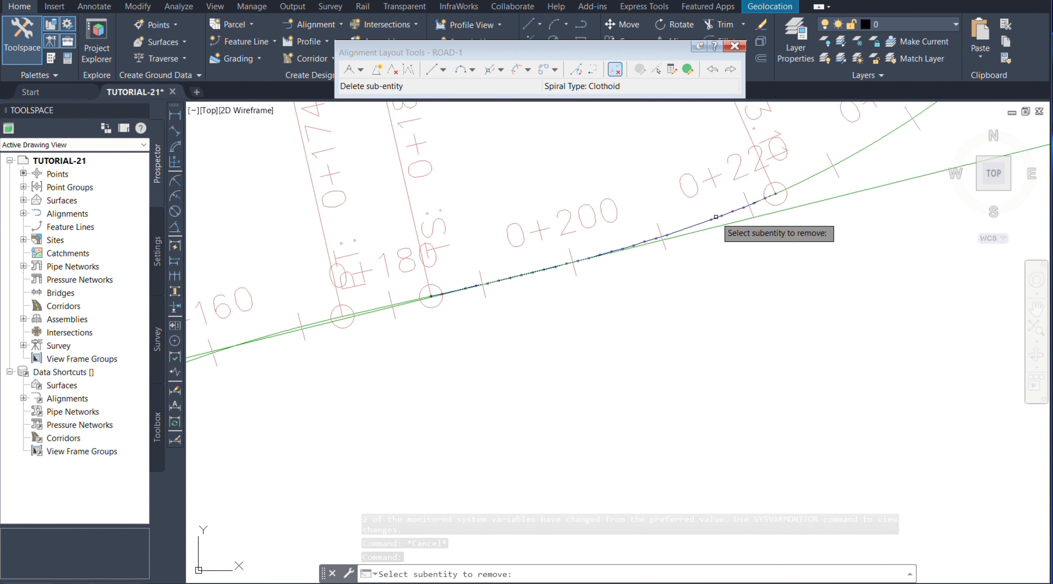
scroll(713, 245, down, 3)
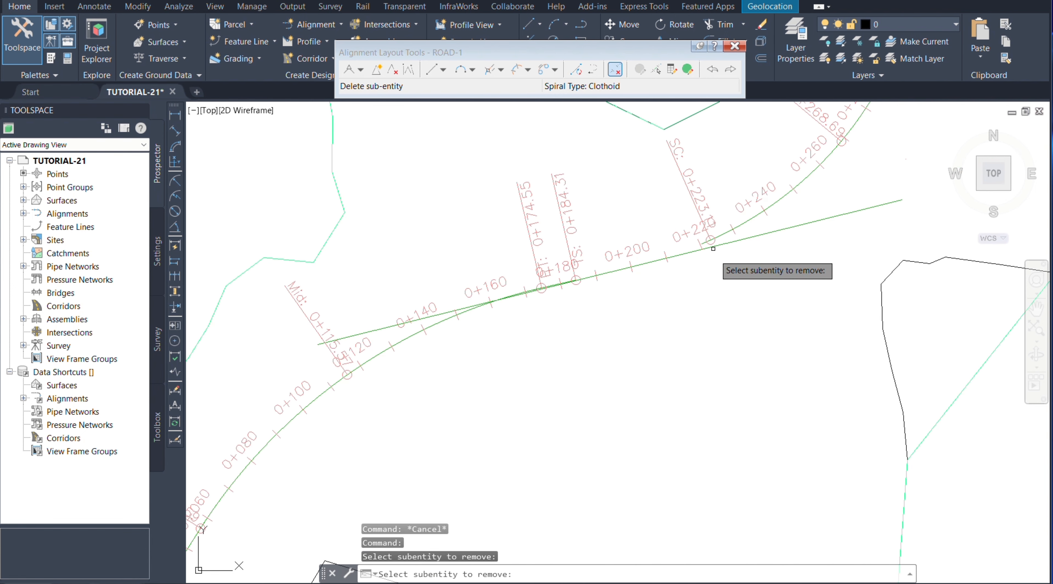
scroll(710, 323, down, 2)
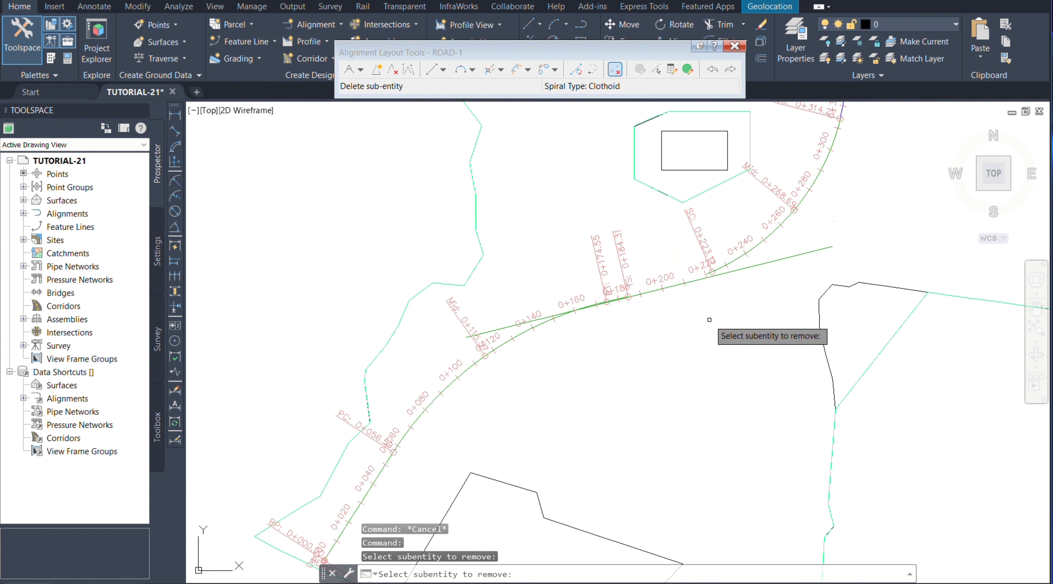
key(Escape)
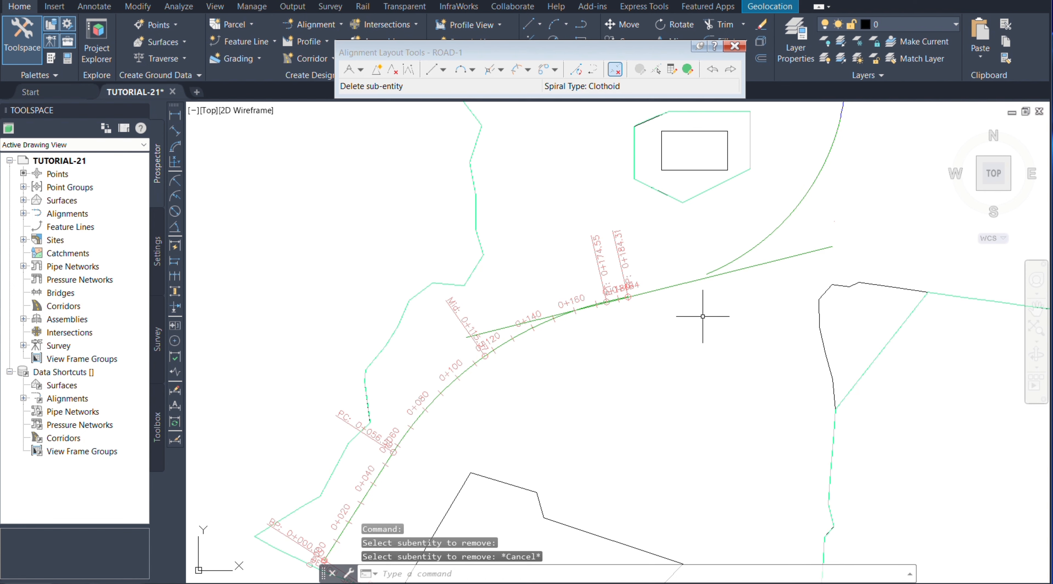
Delete ROAD-1's northern tangent and the large curve southeast of the small rectangular building outline.
scroll(703, 316, down, 4)
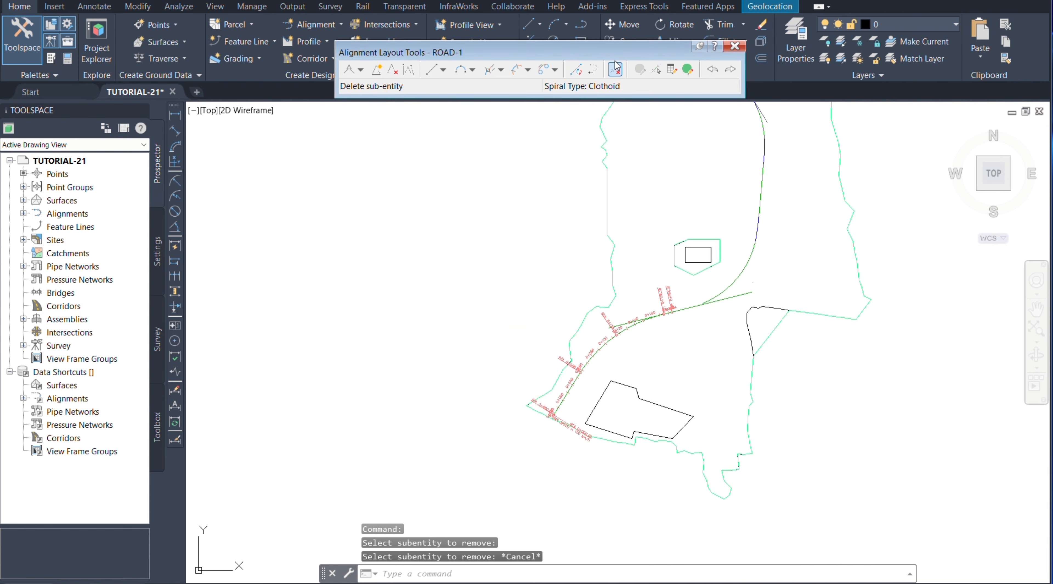
click(617, 71)
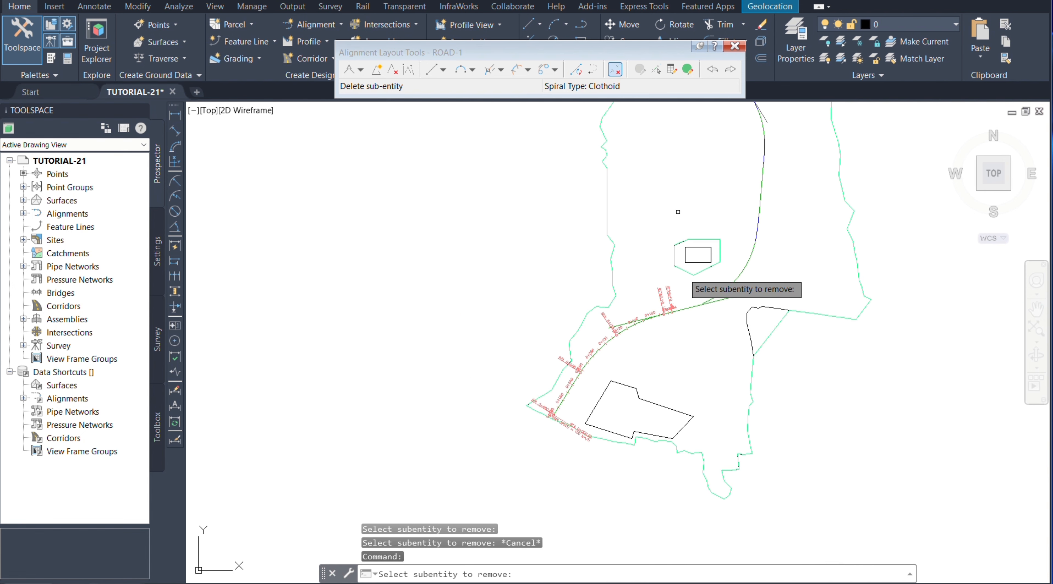
scroll(707, 370, down, 4)
scroll(721, 305, up, 5)
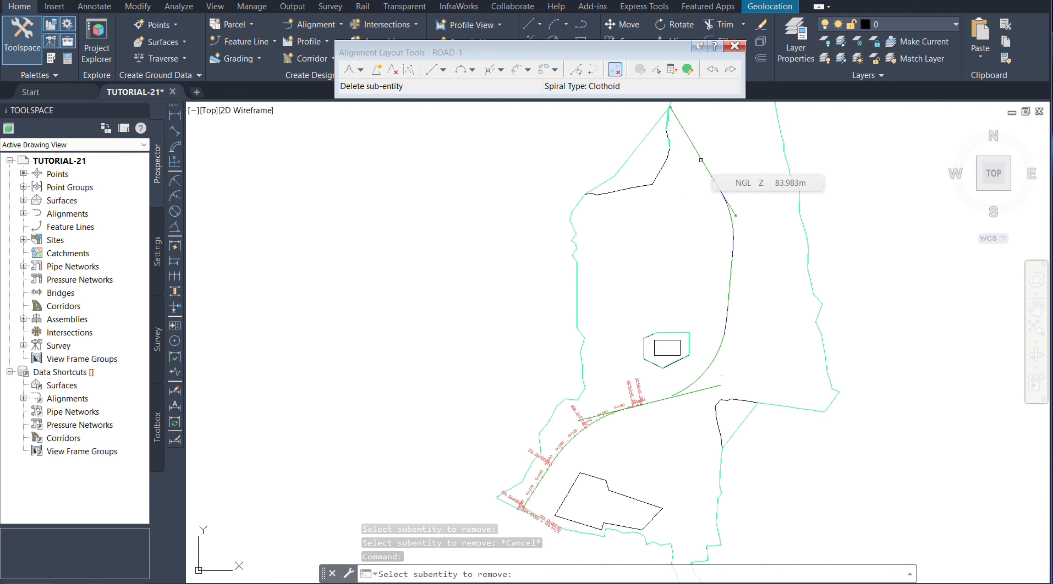
click(701, 160)
click(714, 352)
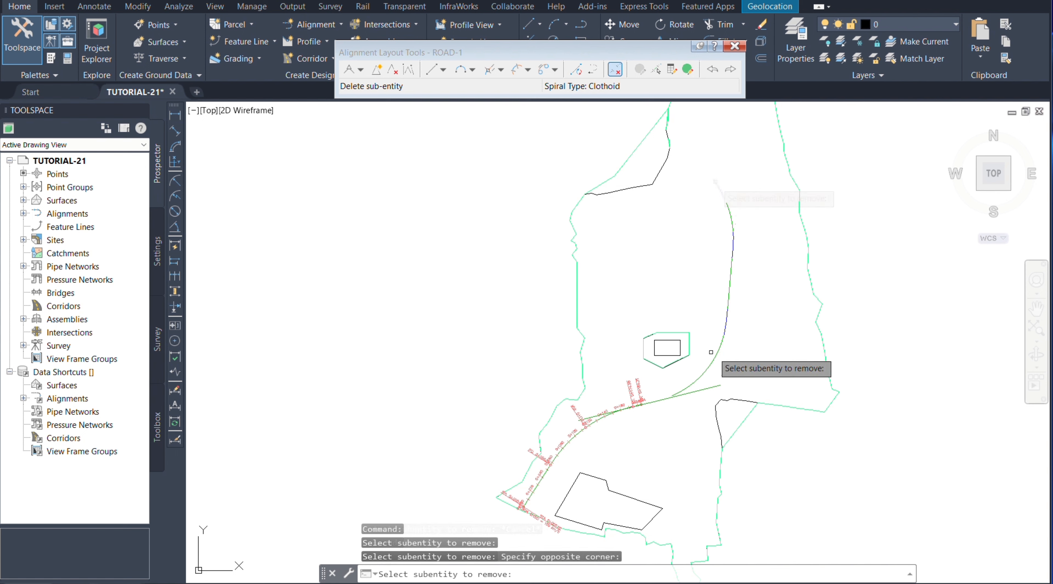
click(714, 352)
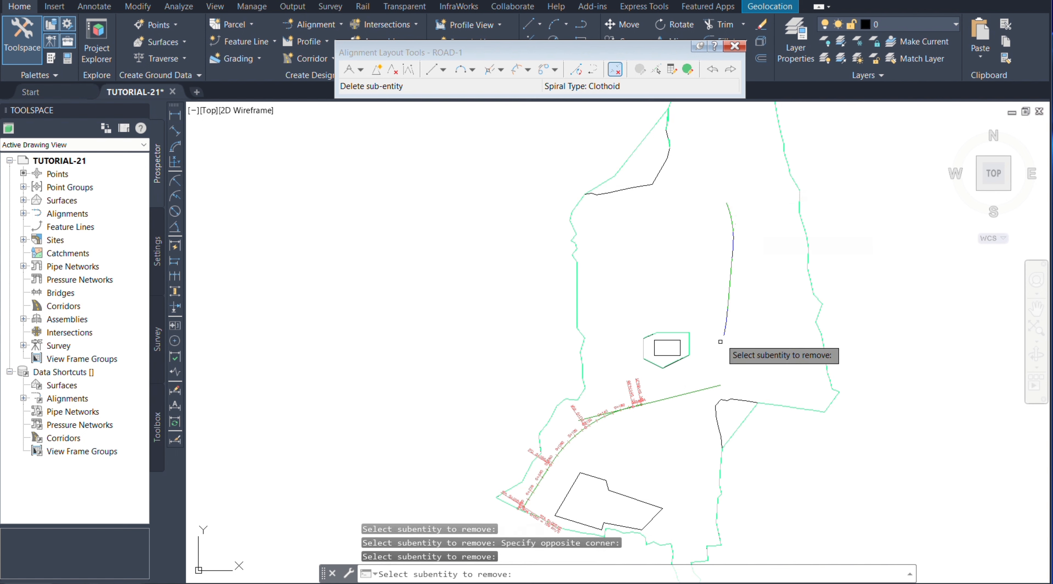
Delete the remaining northern curve and spiral sub-entities and the leftover straight line extending past station 0+184.31.
click(737, 230)
click(718, 351)
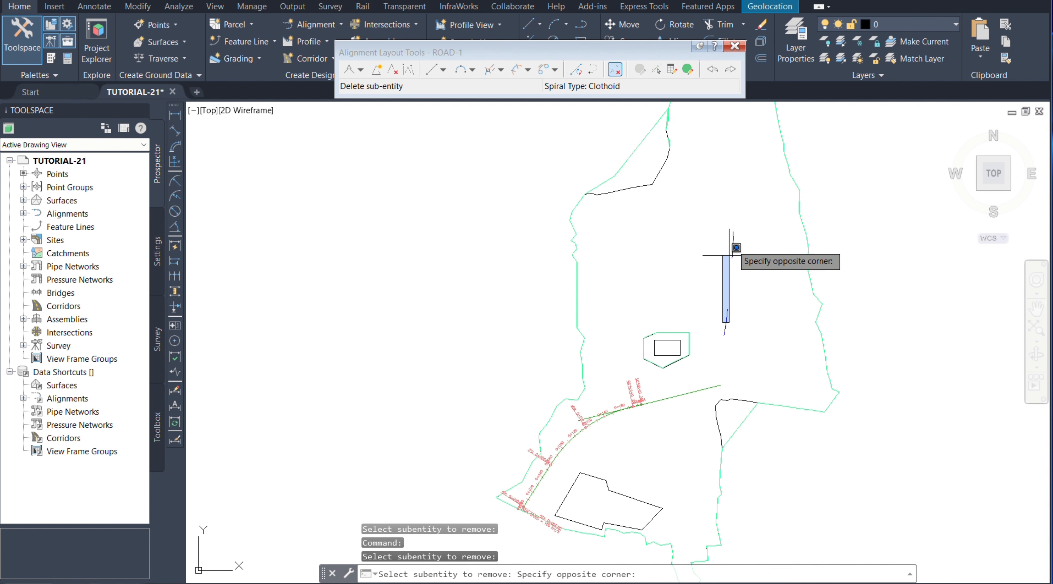
click(750, 213)
click(726, 317)
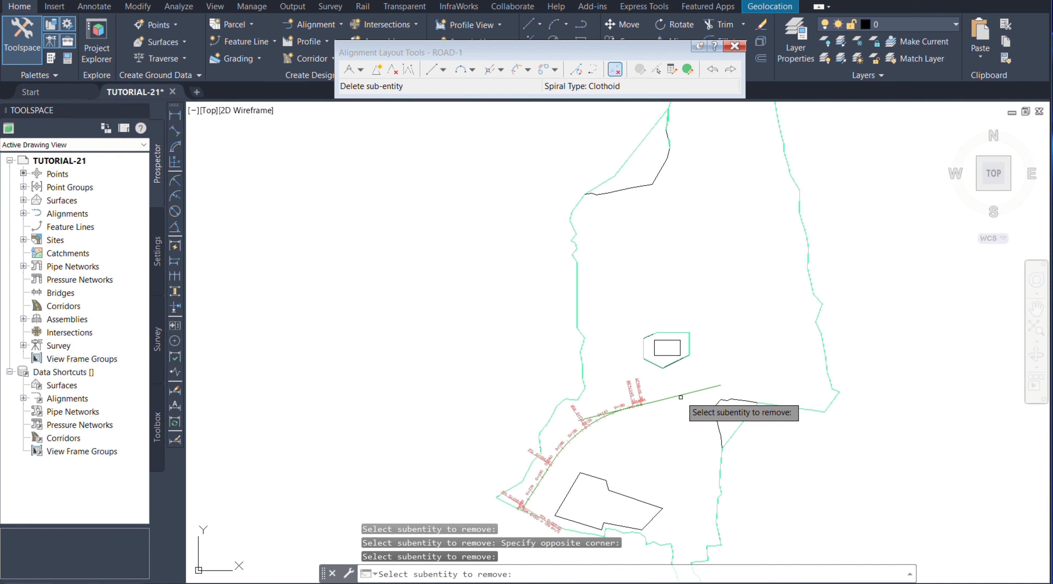
click(680, 394)
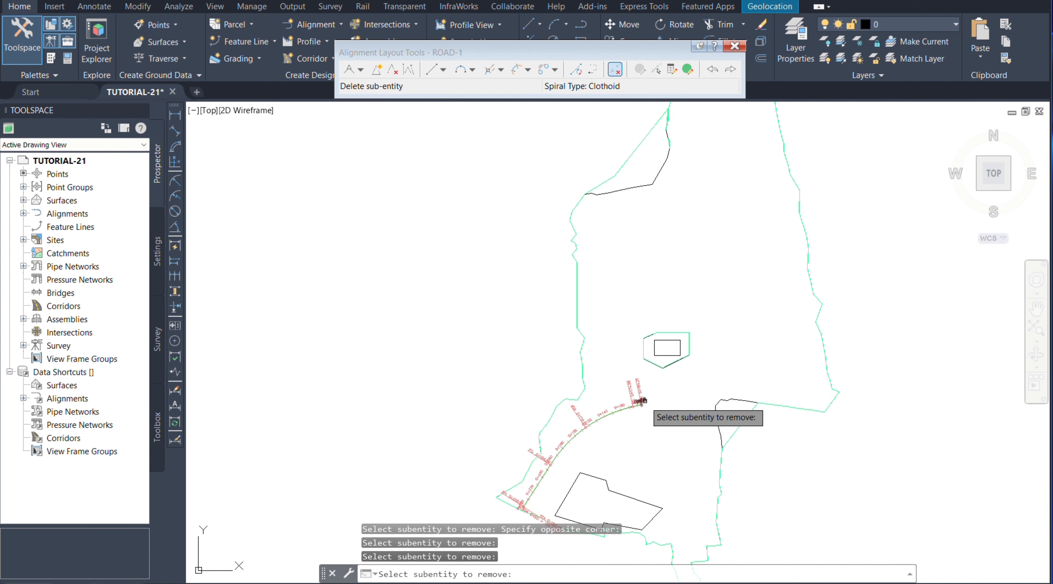
key(Escape)
scroll(627, 414, up, 4)
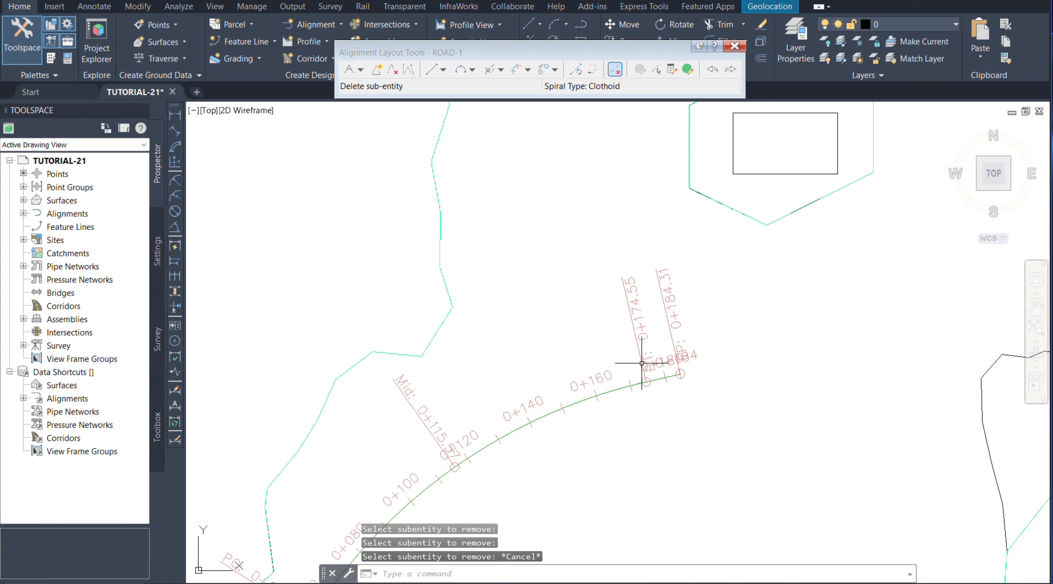
scroll(649, 263, down, 4)
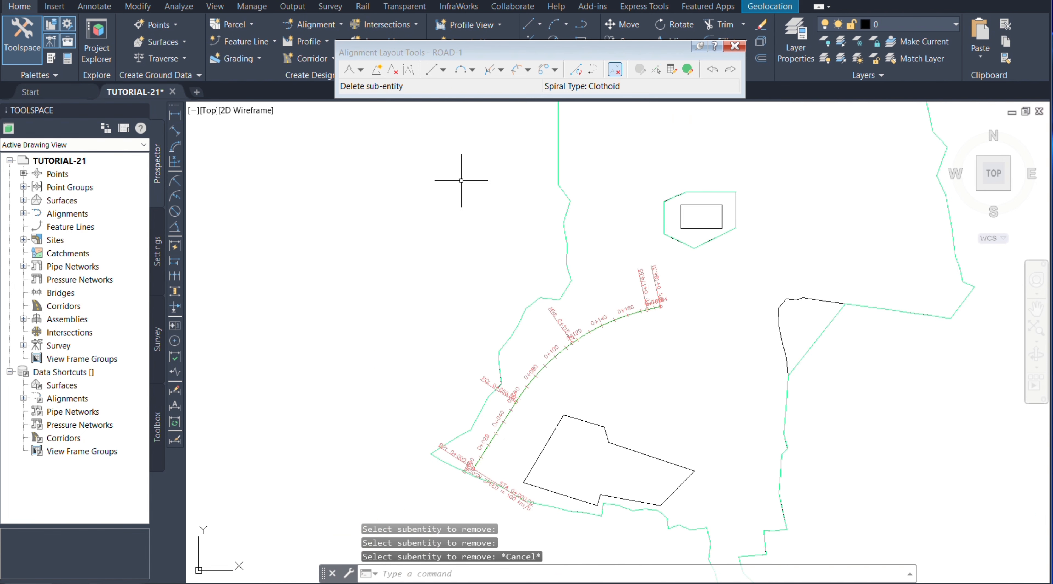
click(362, 71)
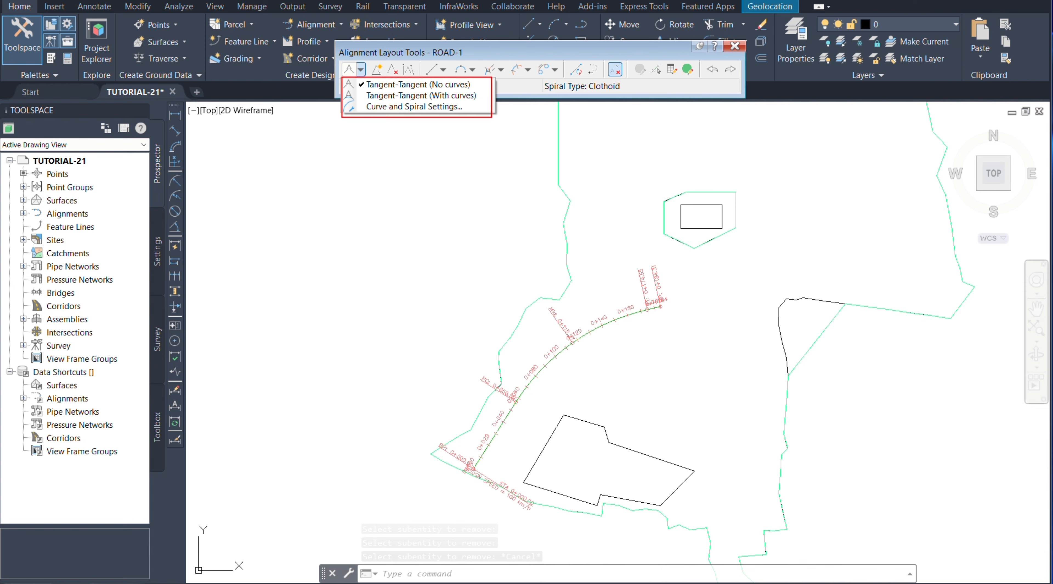
click(491, 118)
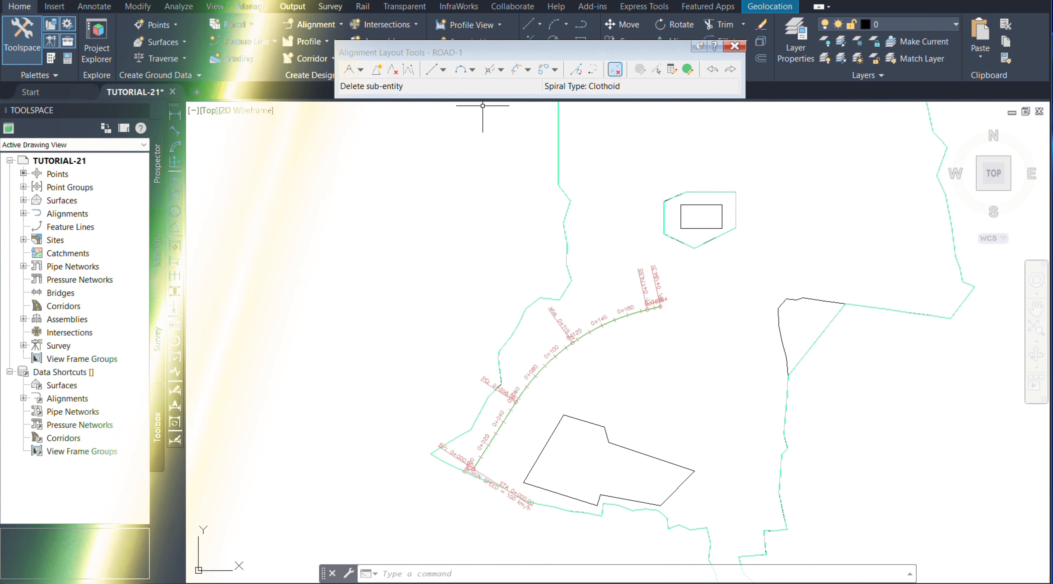
click(444, 71)
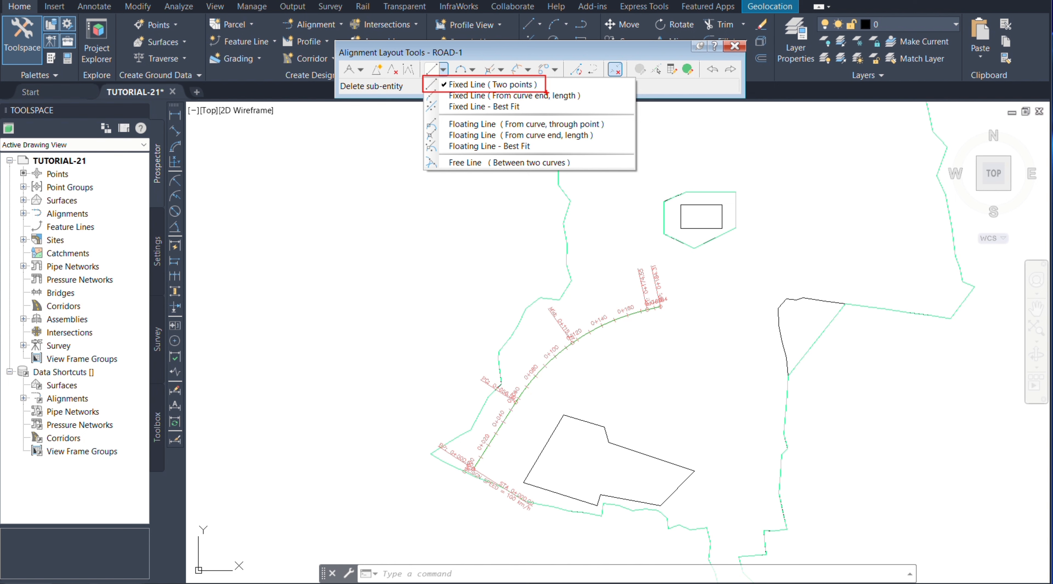
click(547, 91)
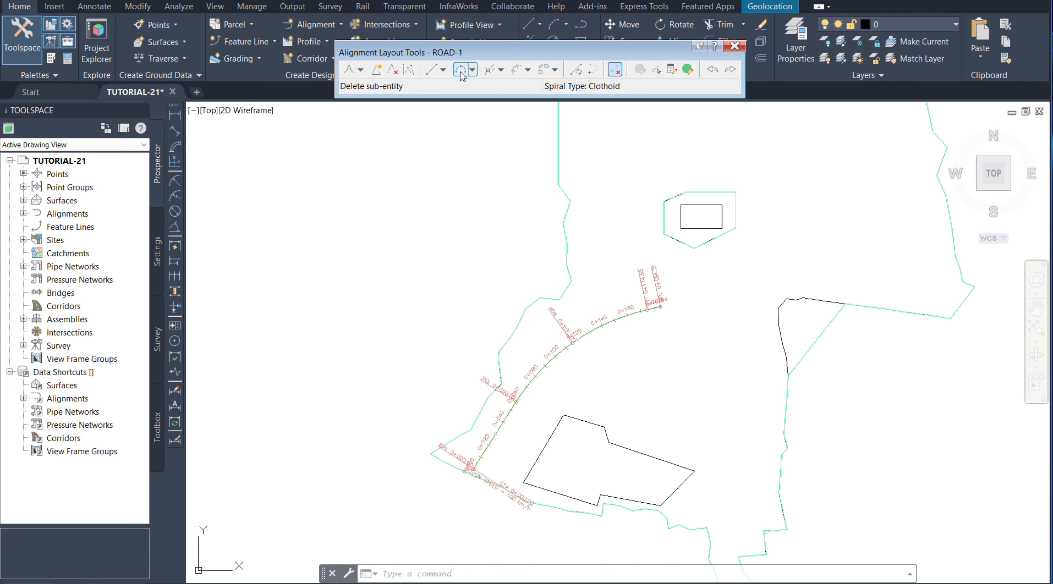
Add a two-point fixed line about 46 m long, running east-northeast from the alignment's end at station 0+184.31.
click(433, 72)
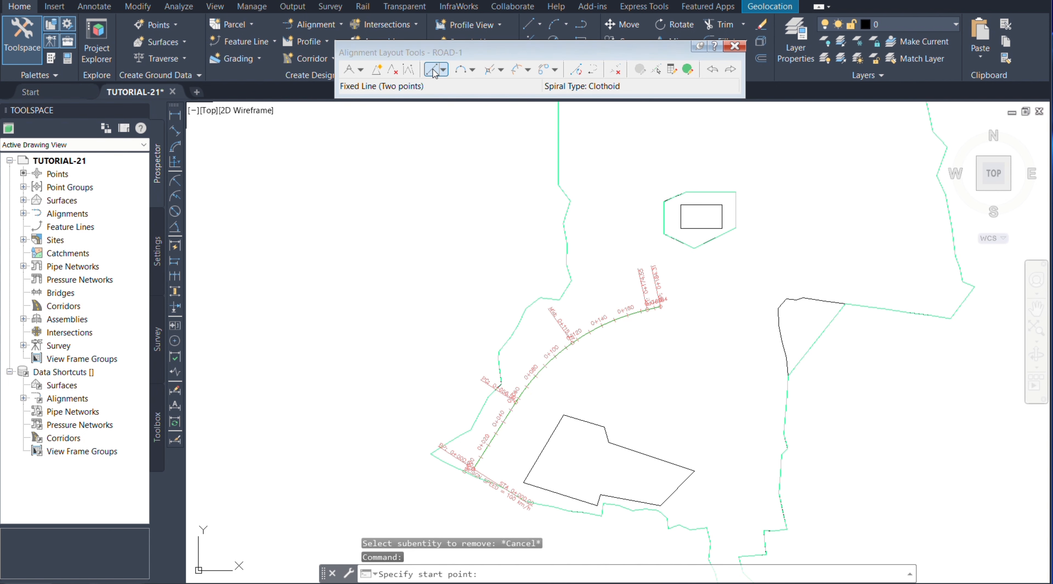
scroll(651, 323, up, 6)
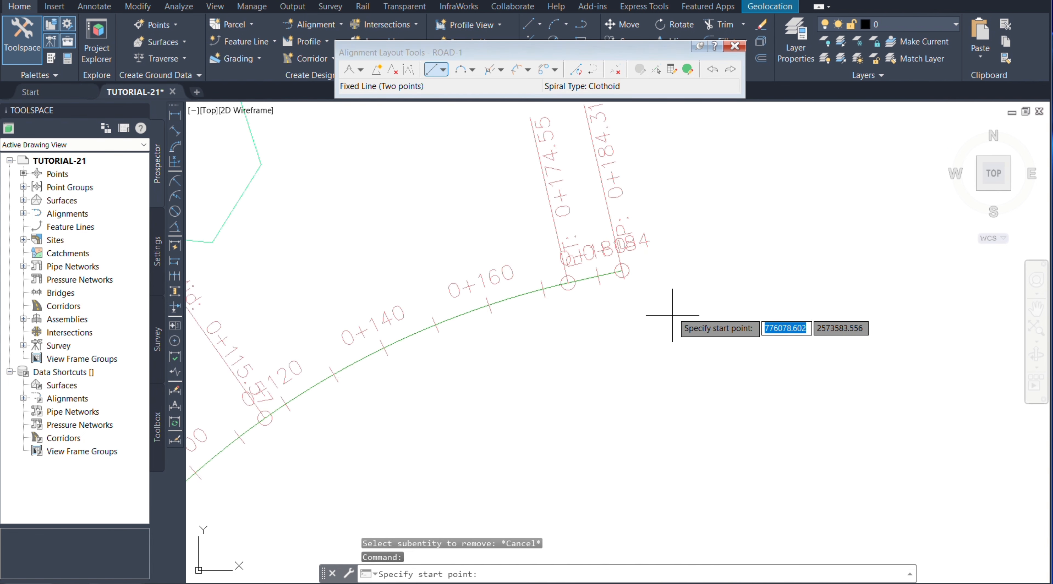
scroll(531, 197, up, 4)
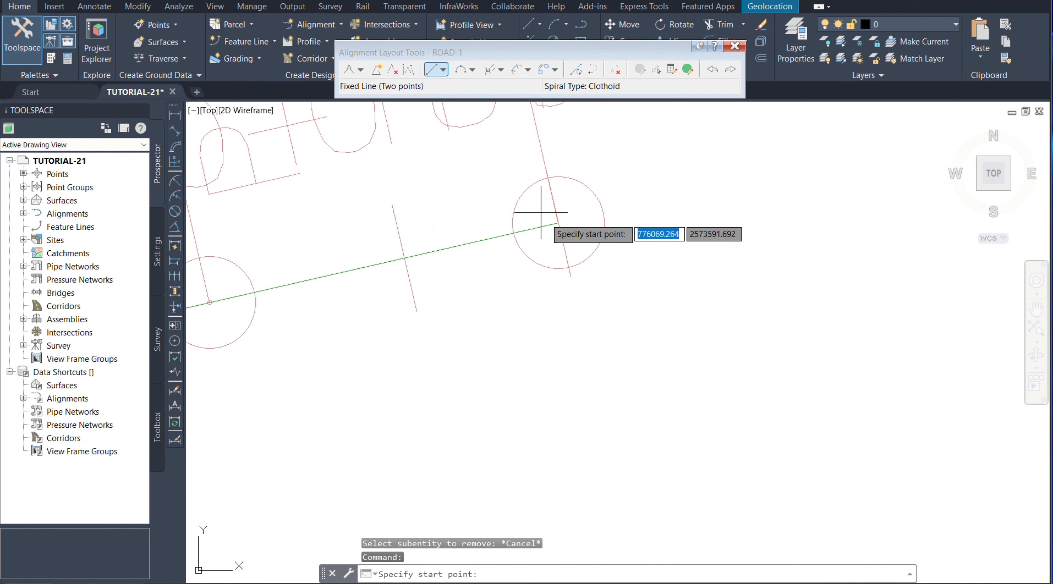
click(558, 223)
scroll(510, 261, down, 4)
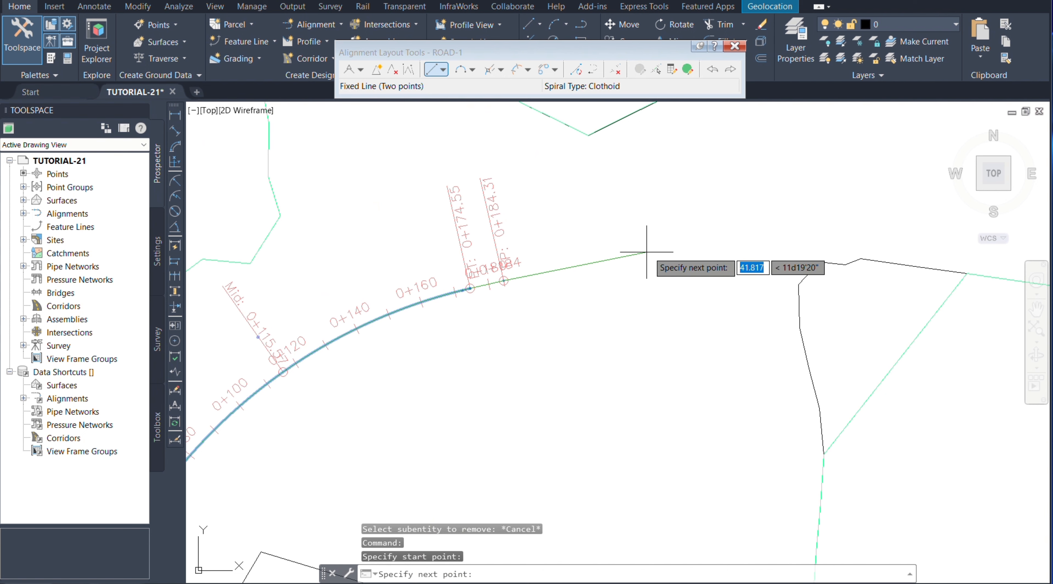
click(662, 251)
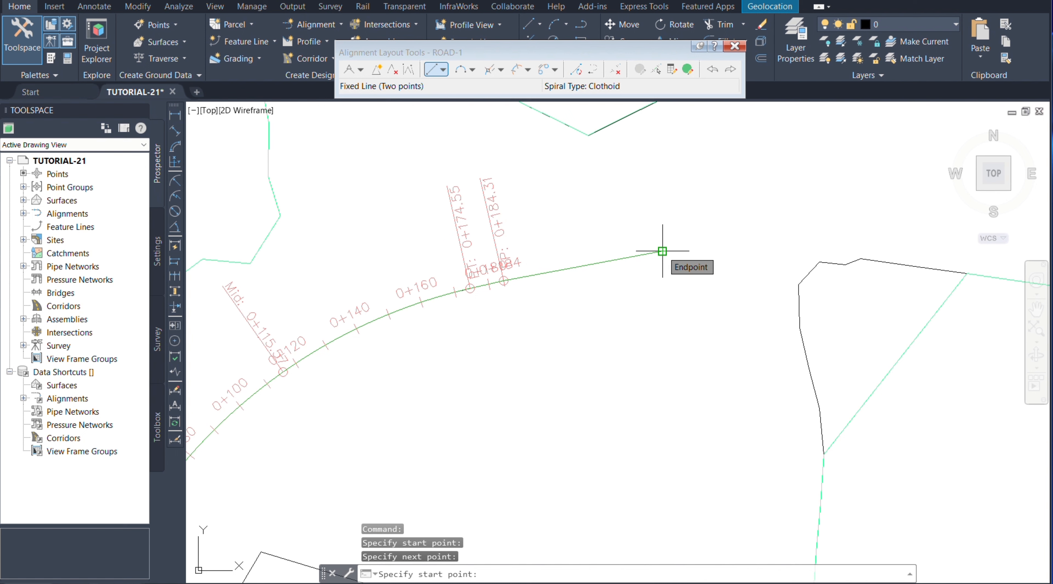
key(Escape)
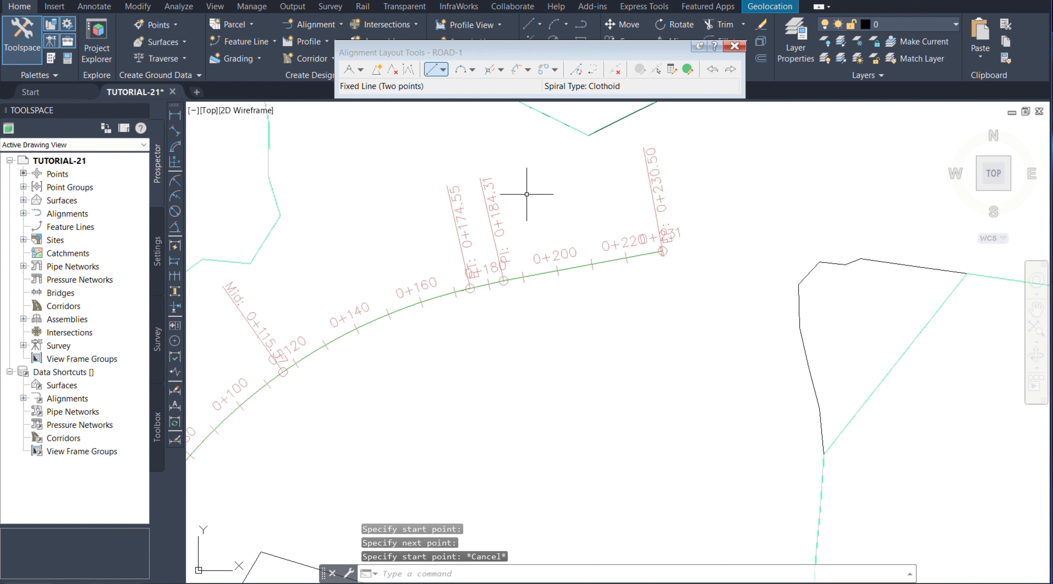
click(444, 70)
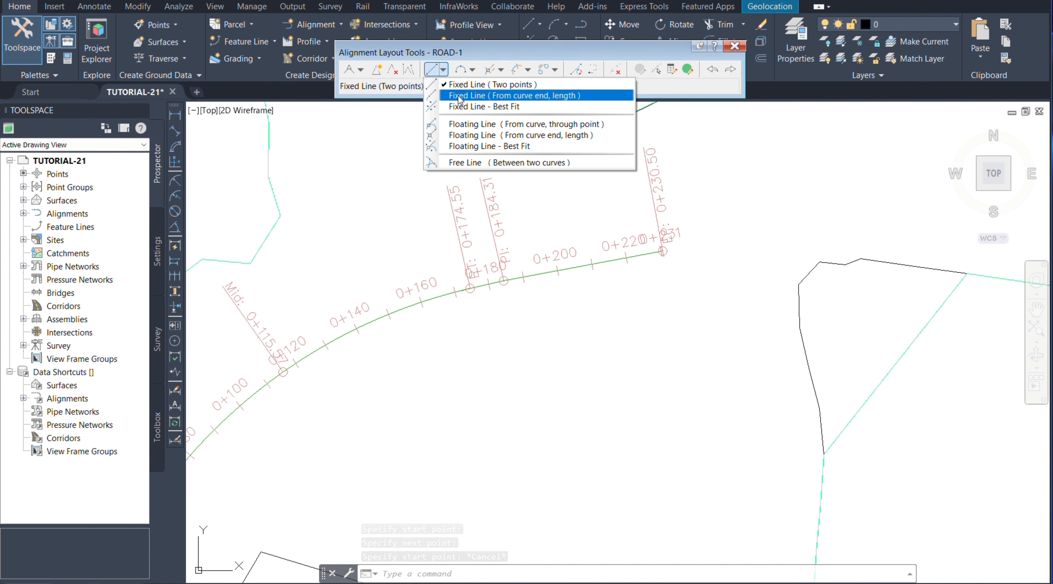
click(462, 83)
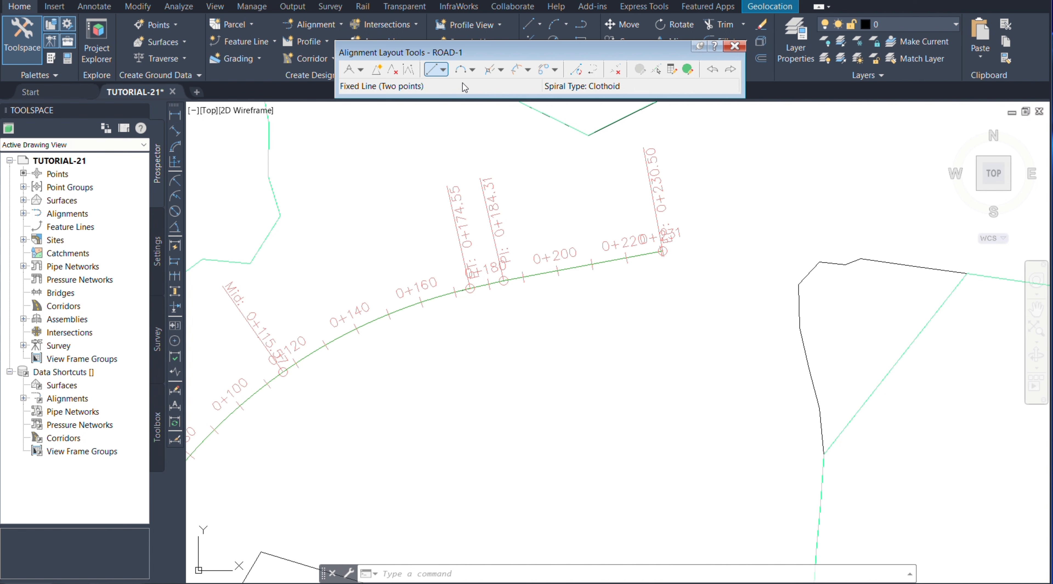
Add a three-point fixed curve from the line's end at station 0+230.50, arching east and ending just above the black outline.
click(472, 71)
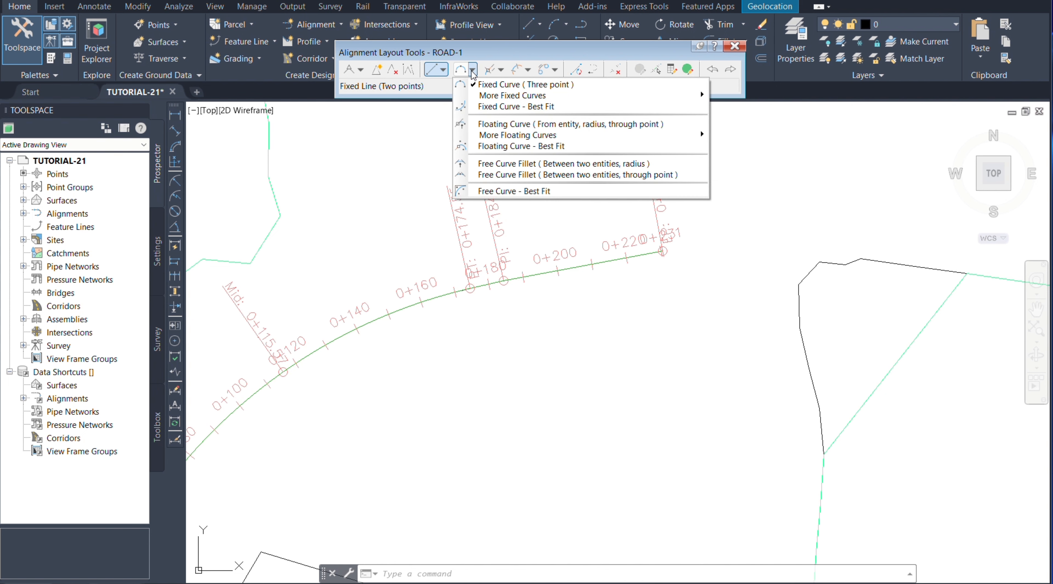
click(503, 85)
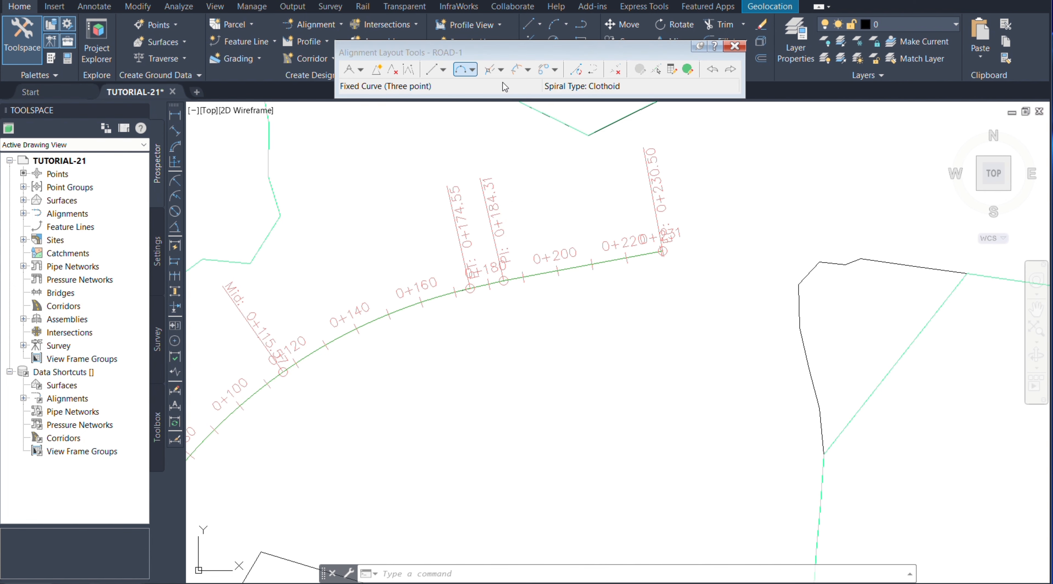
scroll(659, 248, up, 5)
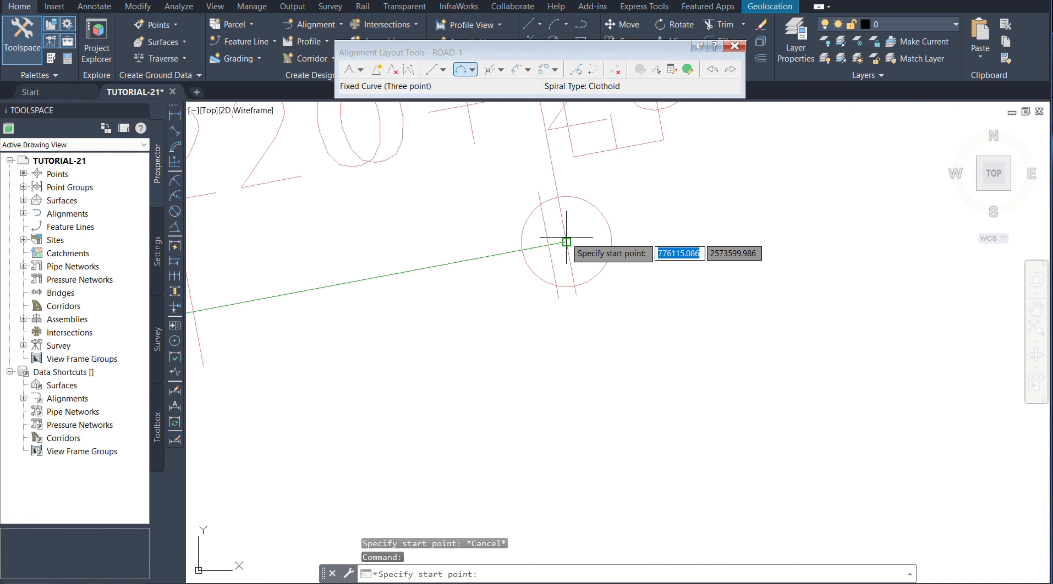
click(568, 241)
scroll(526, 293, down, 4)
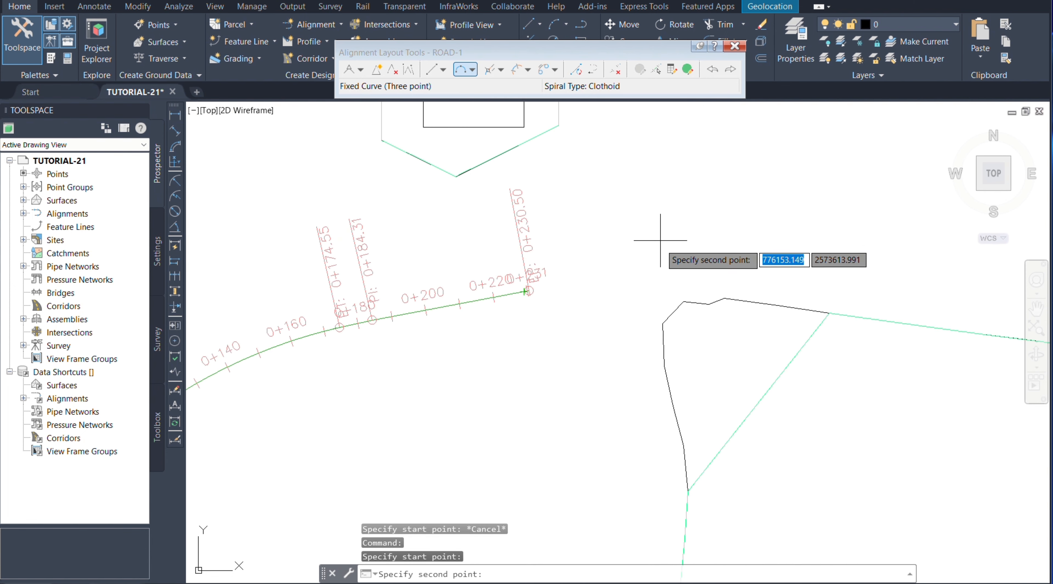
click(638, 272)
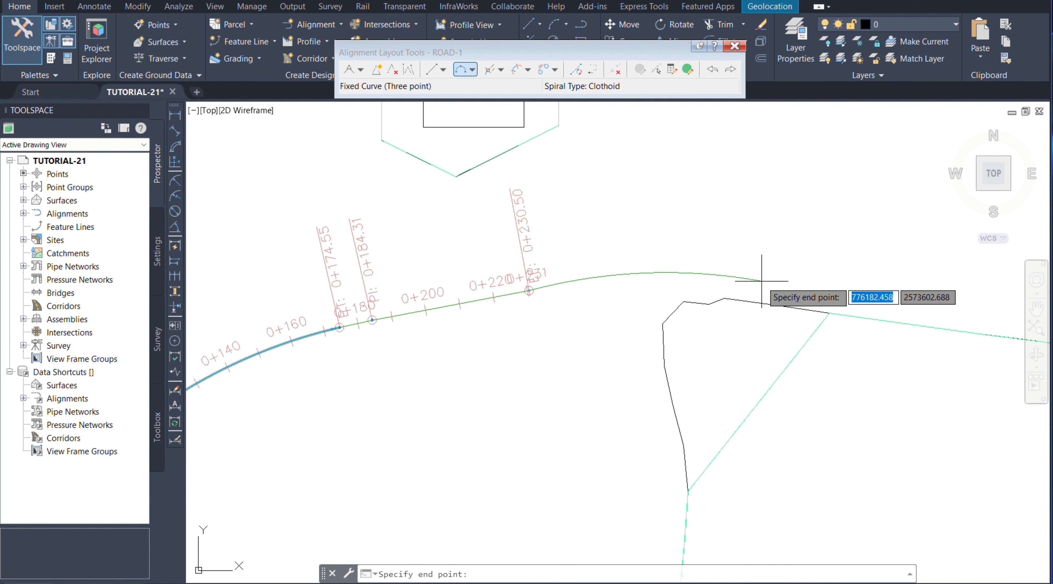
click(761, 281)
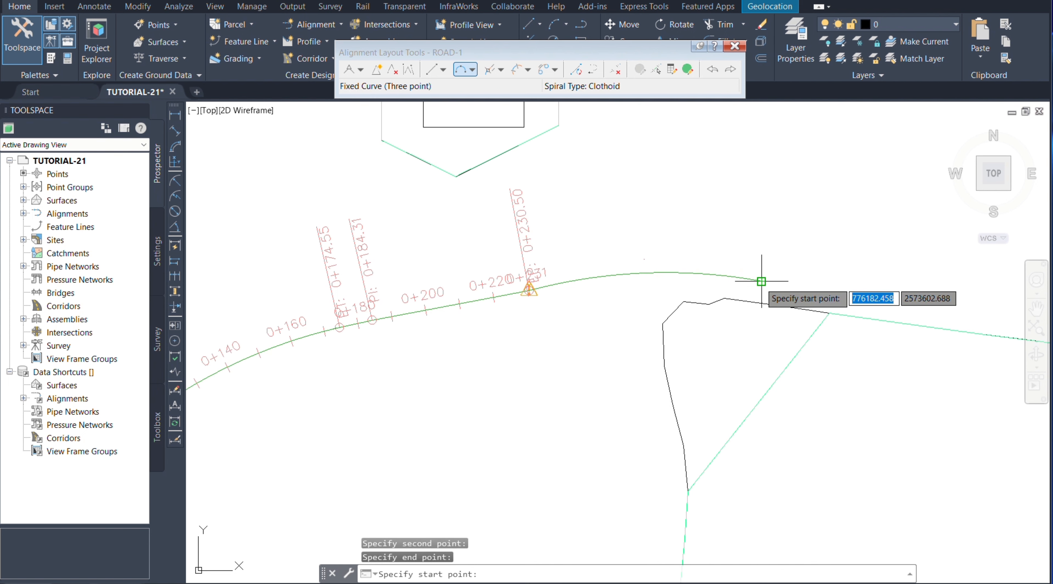
key(Escape)
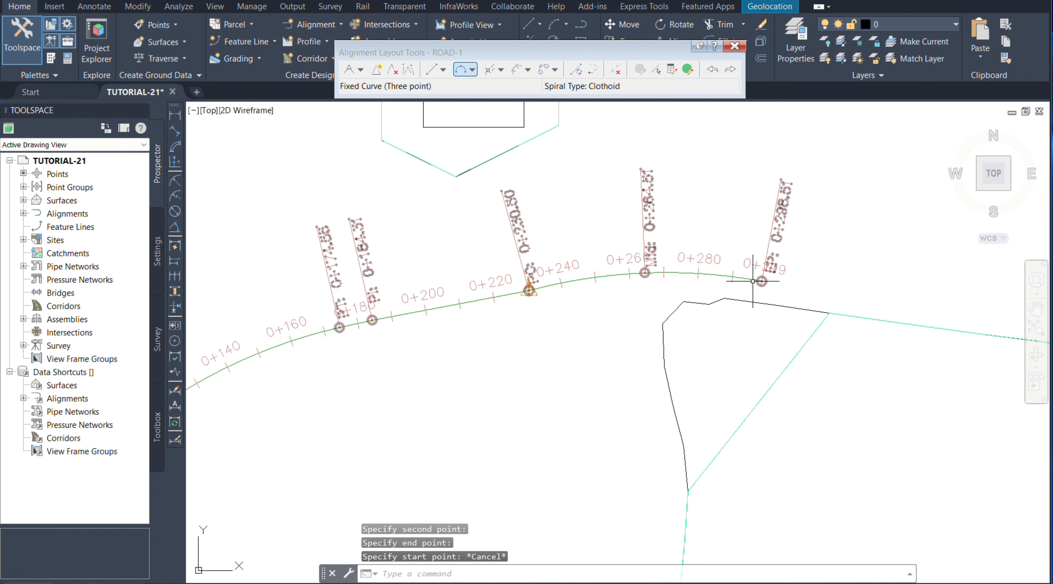
scroll(395, 201, down, 4)
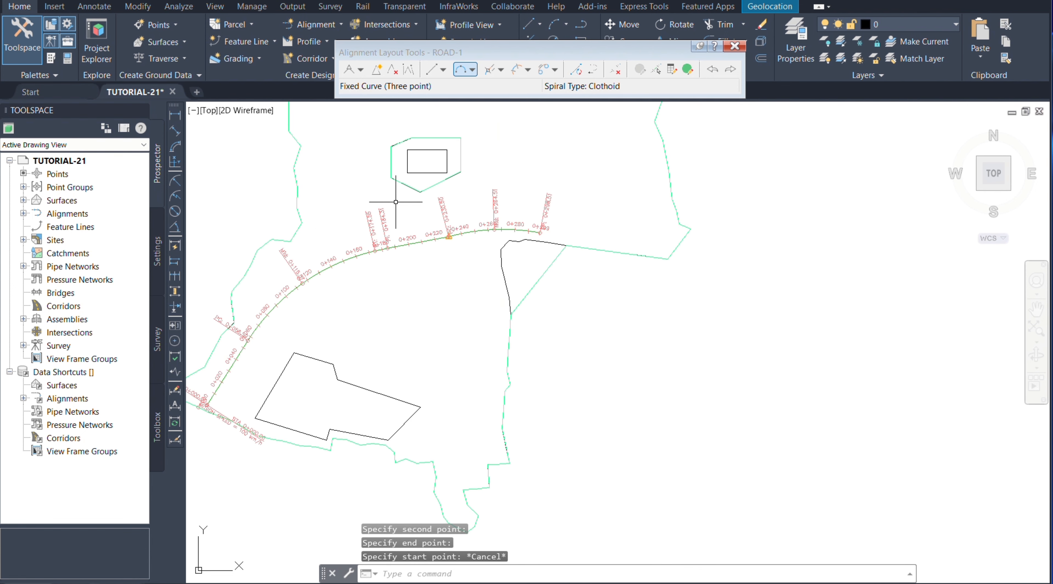
scroll(393, 261, down, 1)
scroll(486, 229, up, 5)
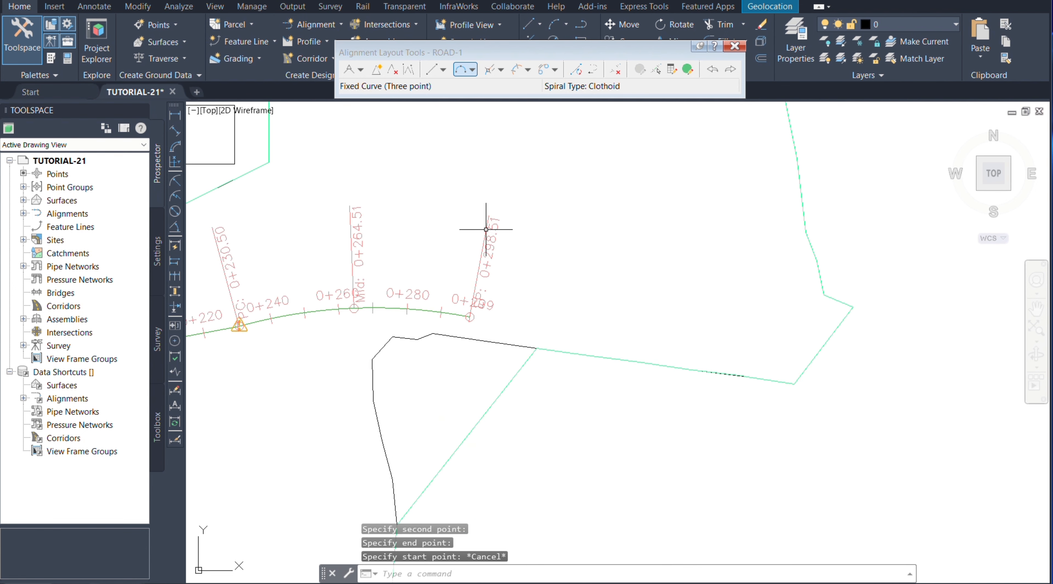
scroll(654, 233, down, 3)
scroll(581, 261, up, 6)
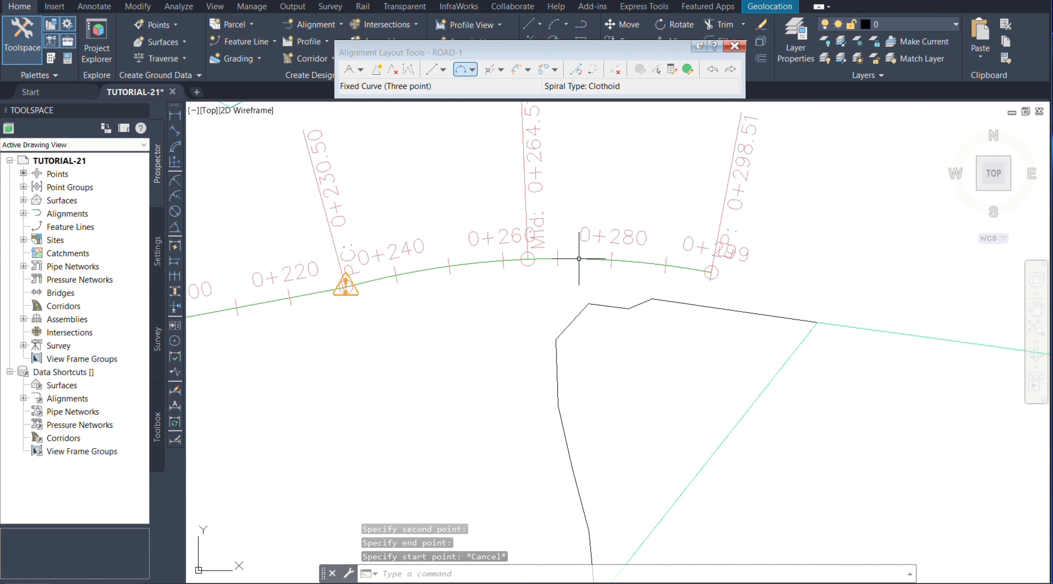
scroll(368, 306, down, 3)
scroll(414, 268, up, 2)
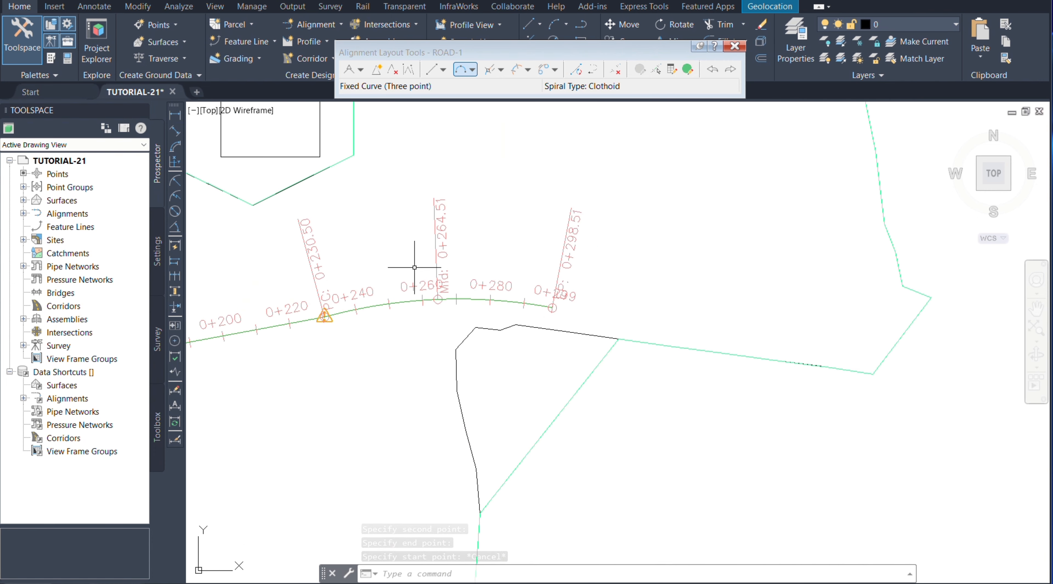
Add a 20 m fixed line from curve end, continuing off the end of the three-point curve at station 0+298.51.
click(444, 70)
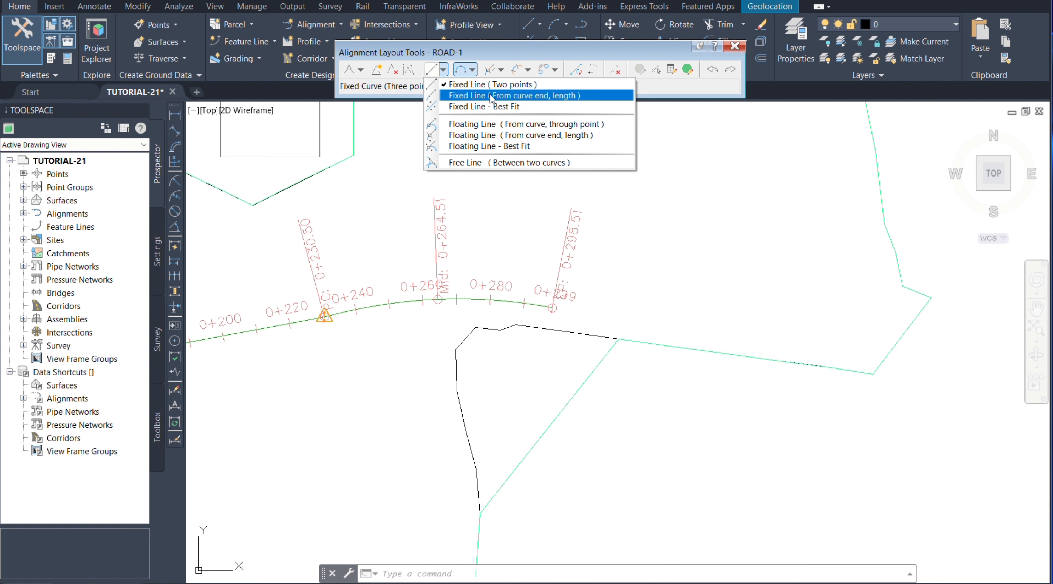
click(503, 96)
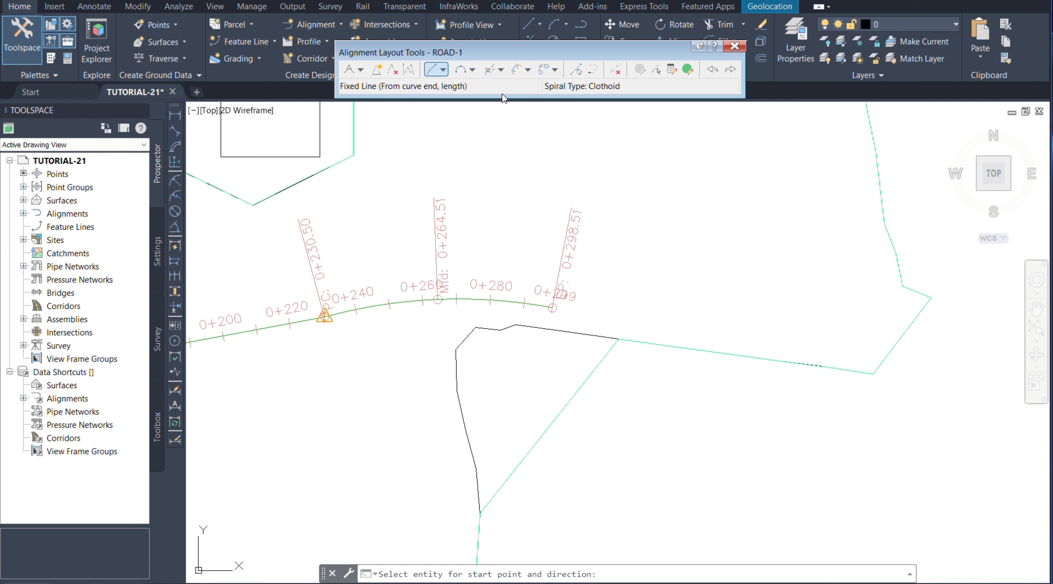
scroll(566, 321, up, 4)
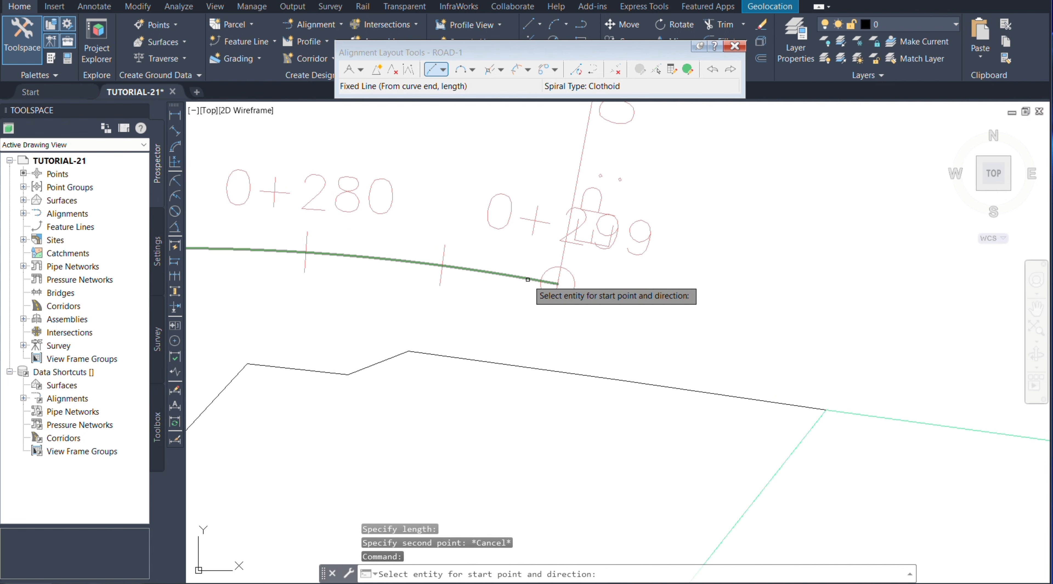
click(528, 280)
scroll(527, 279, down, 3)
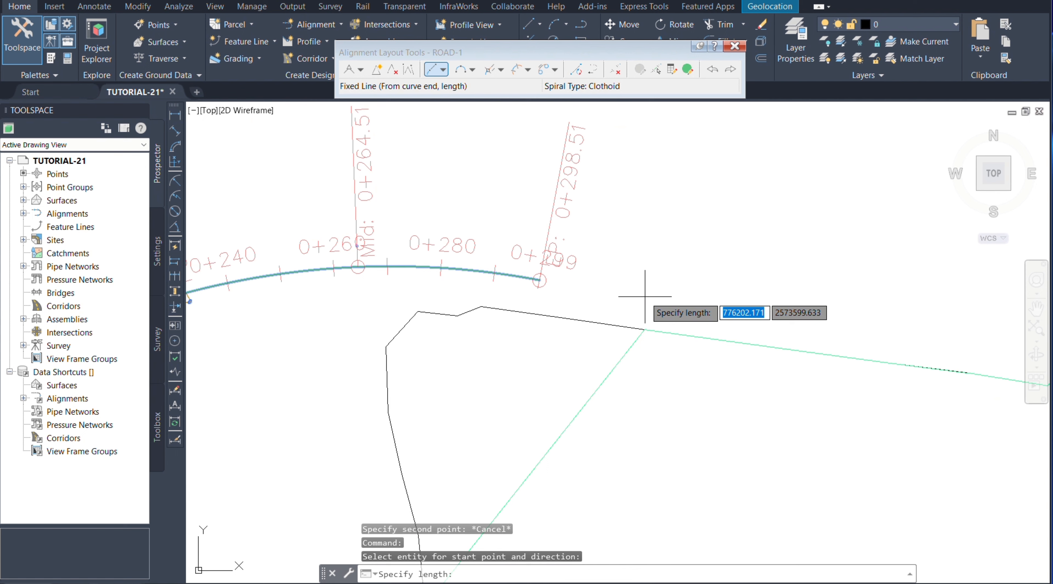
text(2)
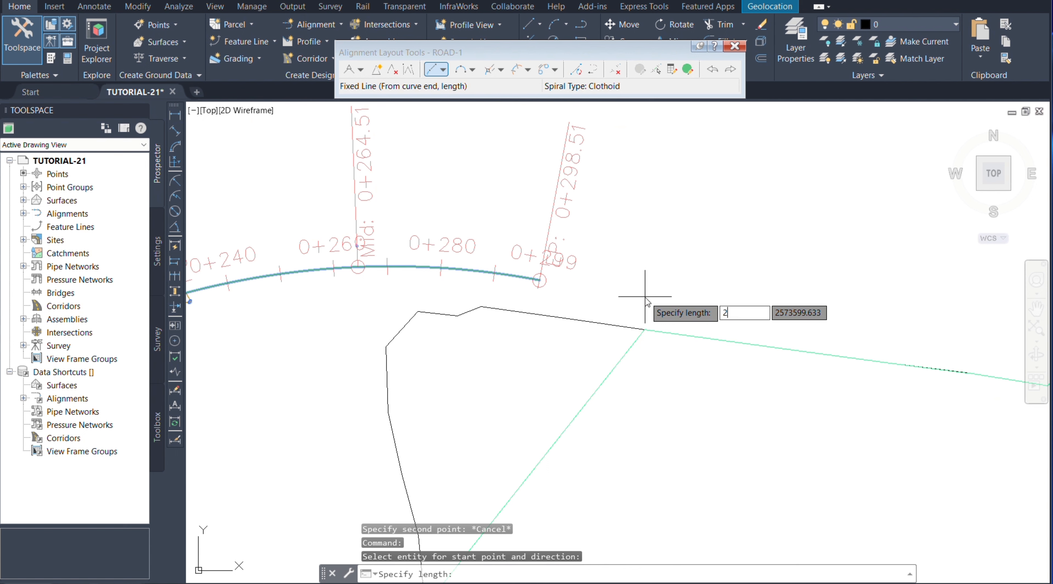
text(0)
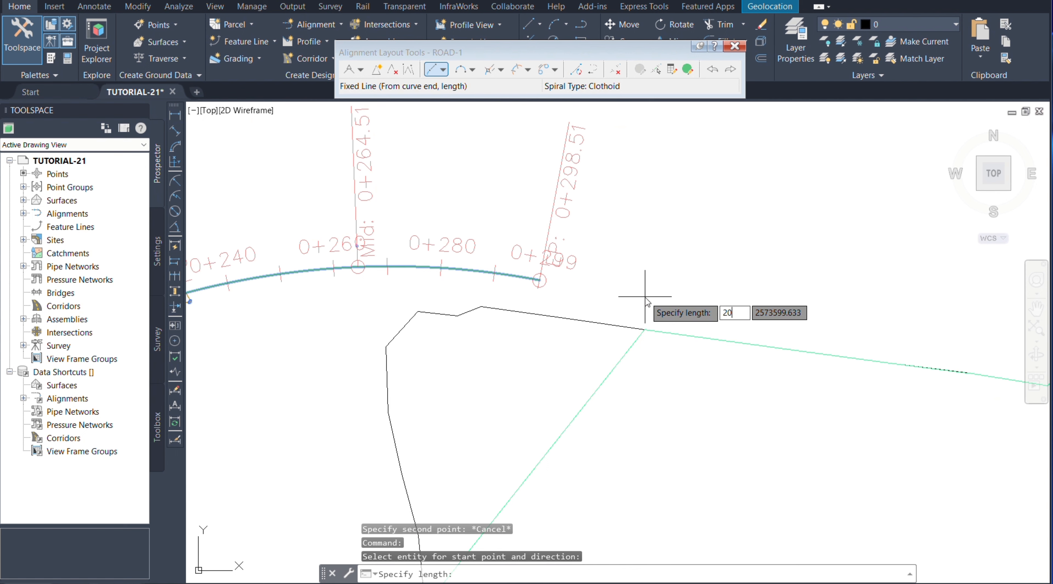
key(Return)
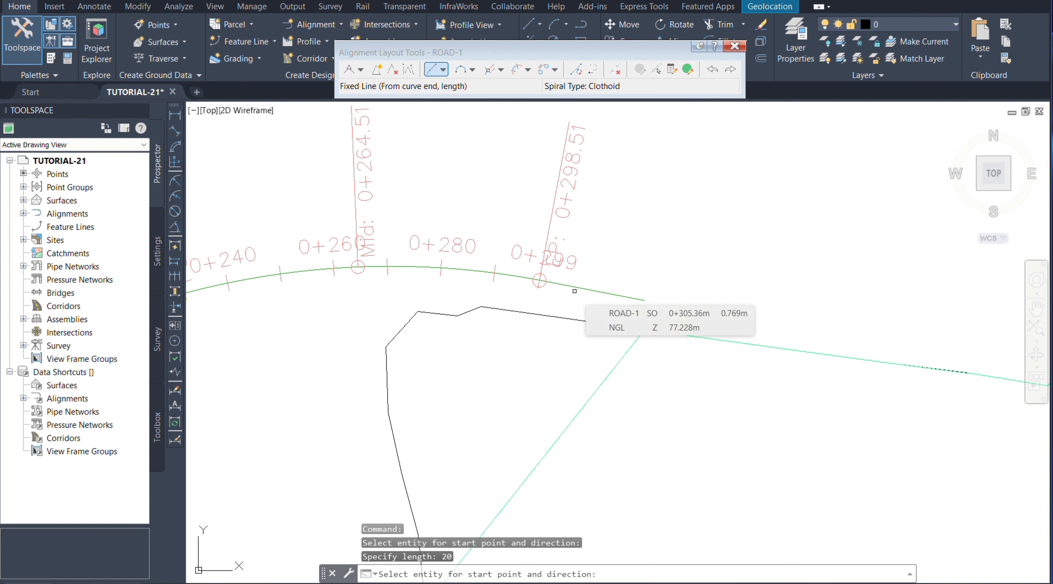
key(Escape)
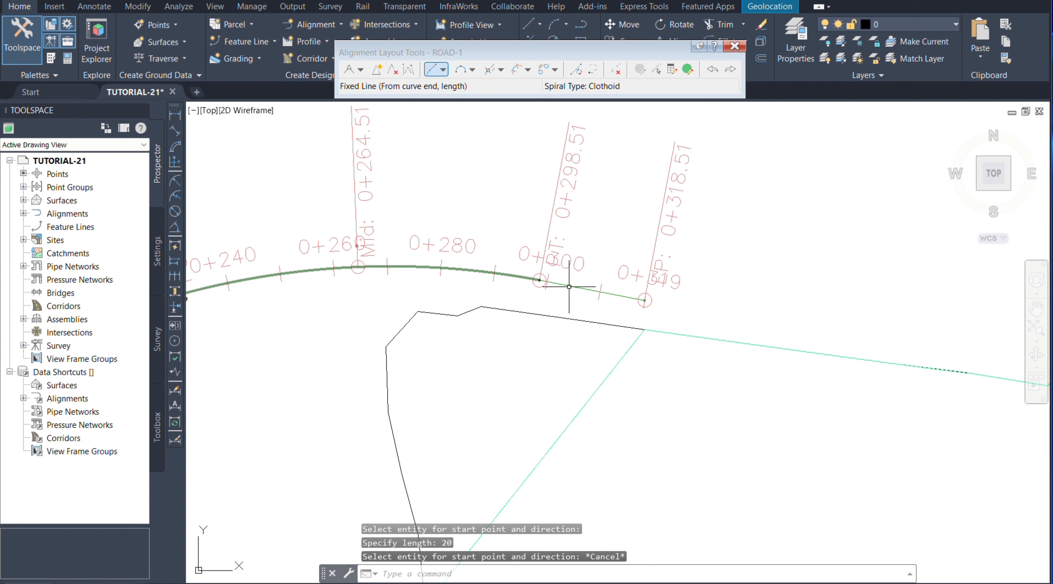
click(569, 287)
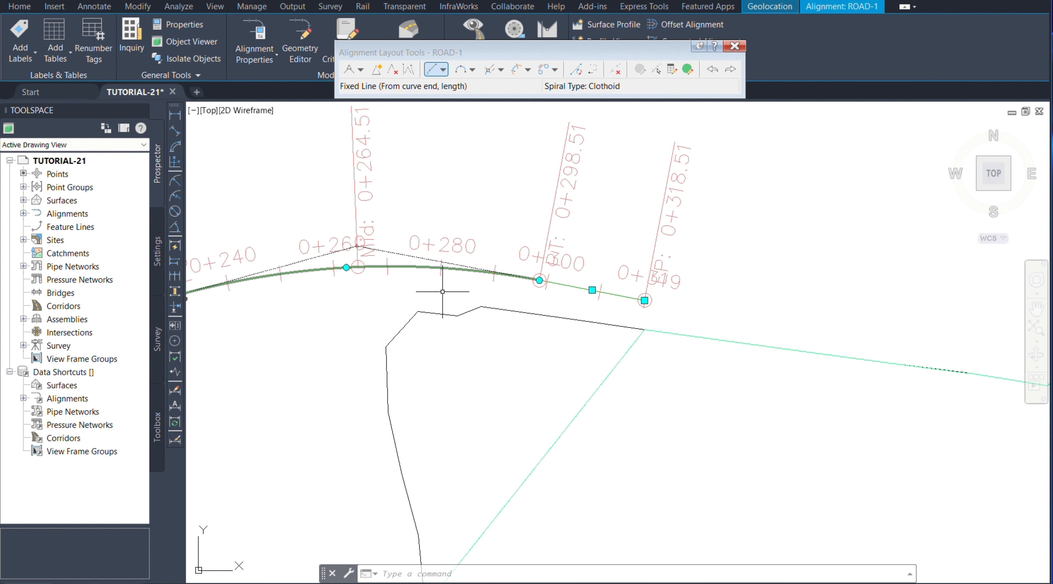
key(Escape)
scroll(358, 266, down, 2)
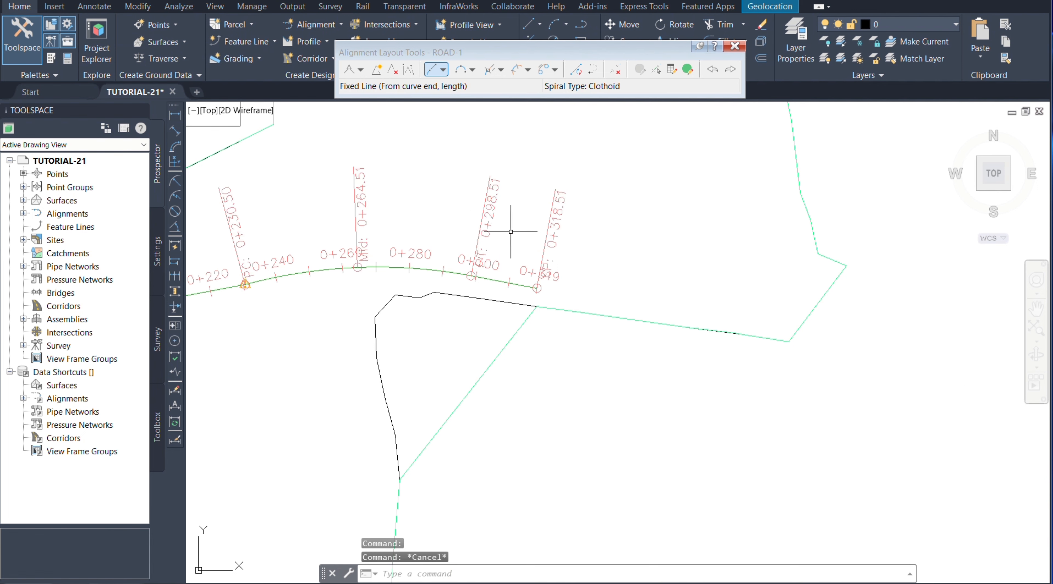
Add a fixed curve by two points and direction at first point, about 46 m long, bending northeast from the 20 m line's end.
scroll(511, 231, up, 2)
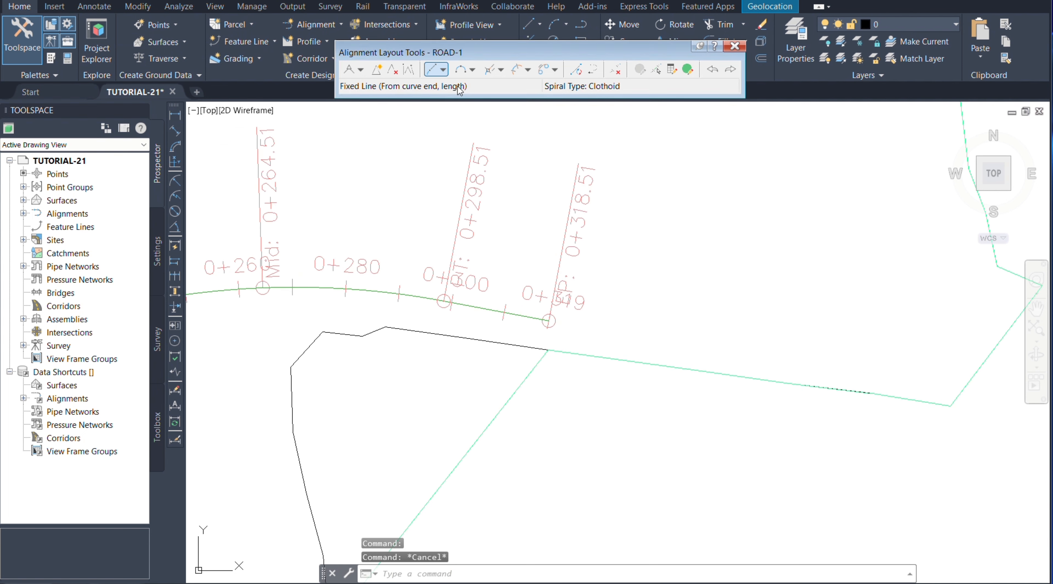
click(472, 70)
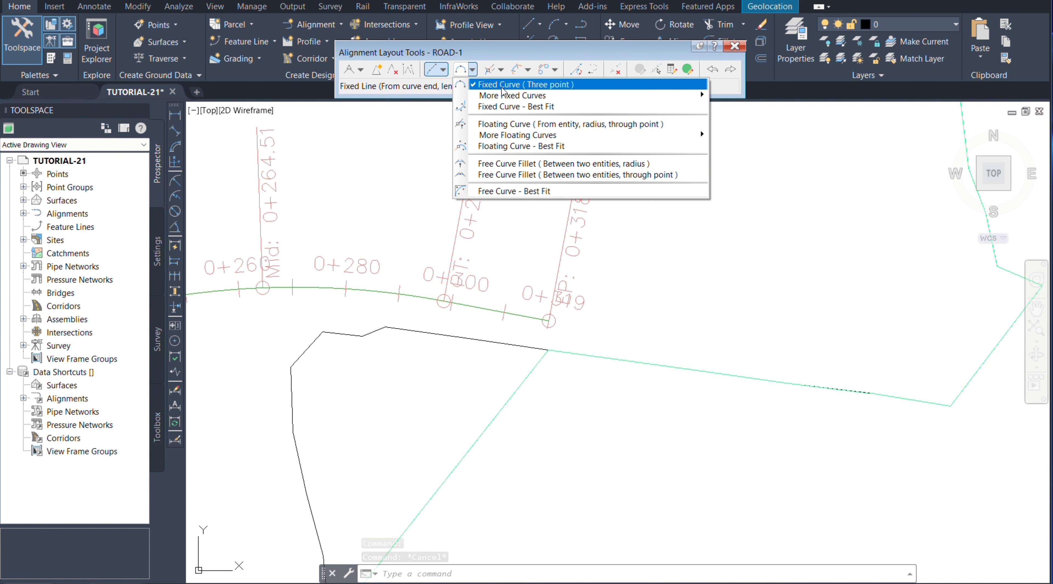
mouse_move(613, 101)
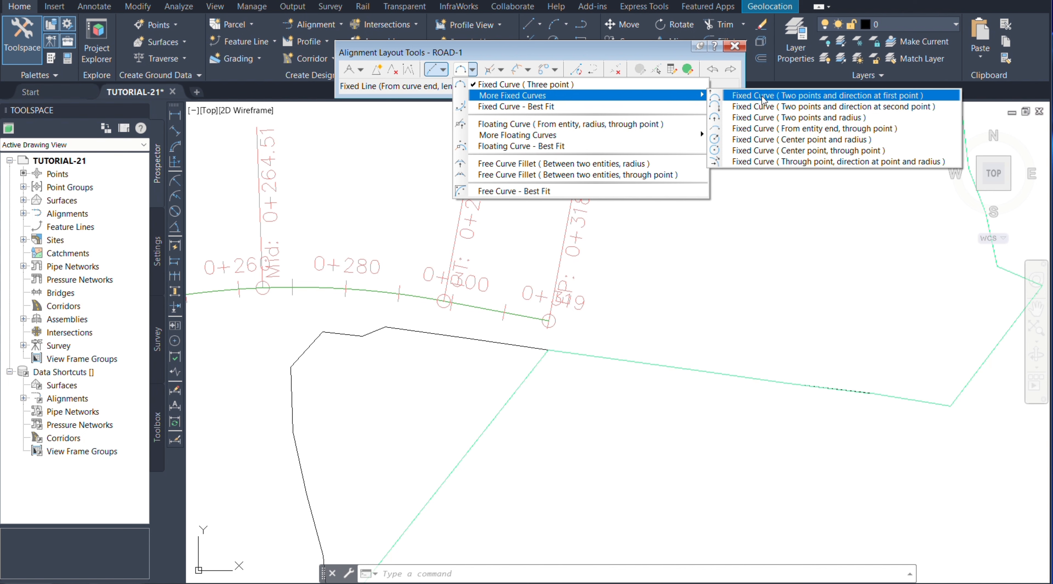
click(803, 96)
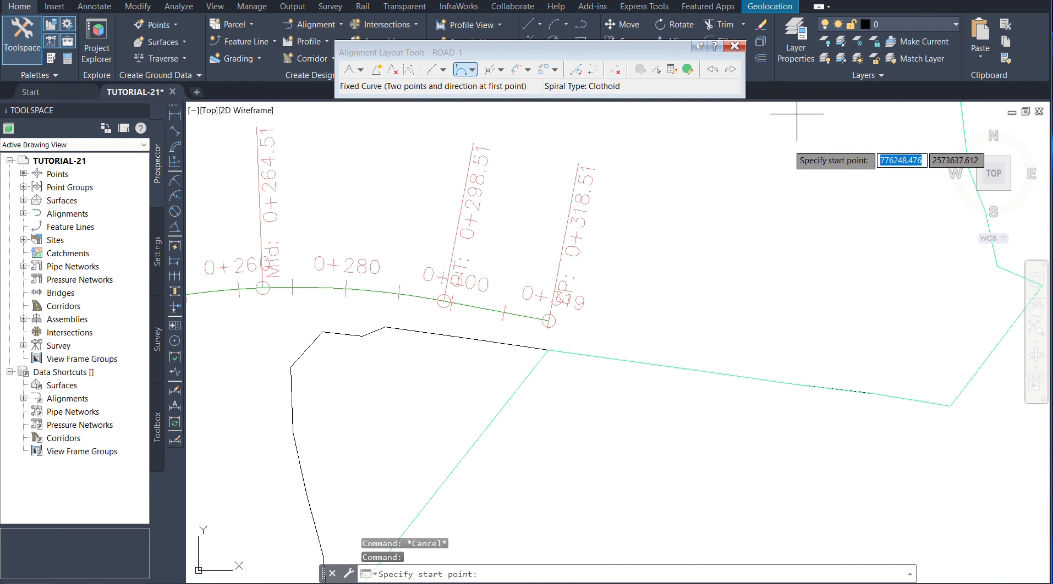
scroll(543, 342, up, 6)
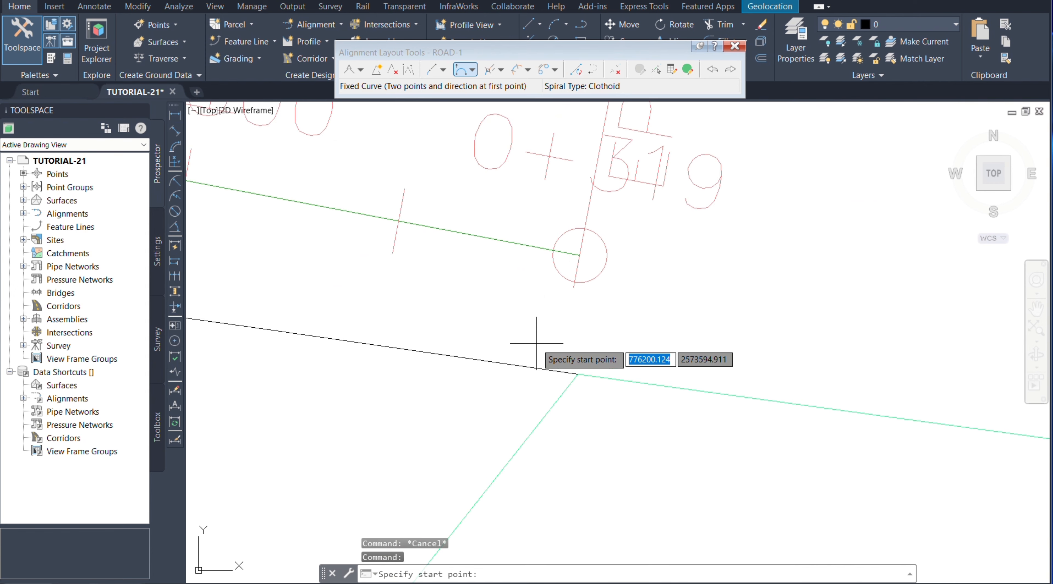
click(580, 255)
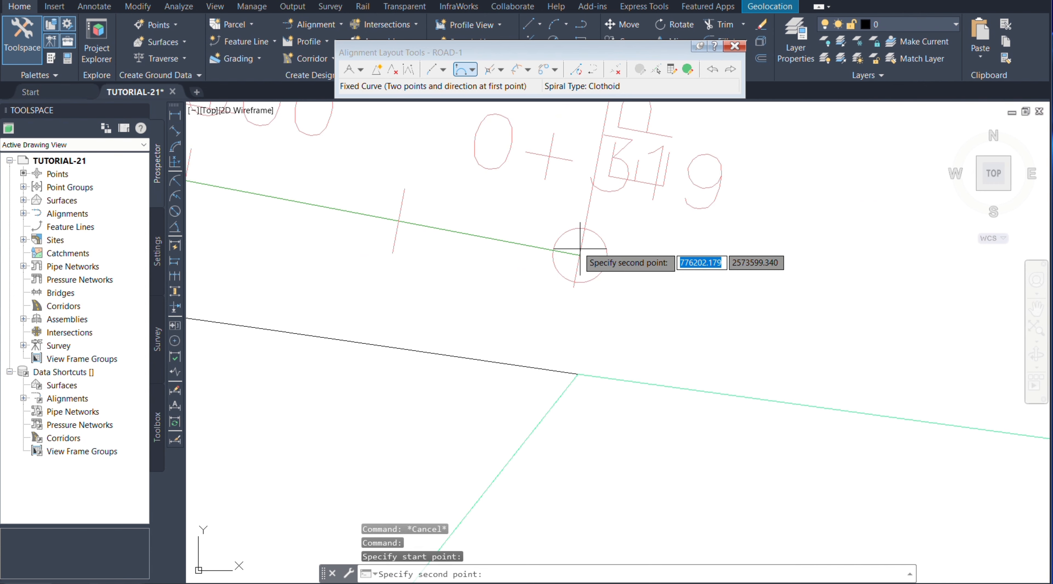
scroll(573, 246, down, 5)
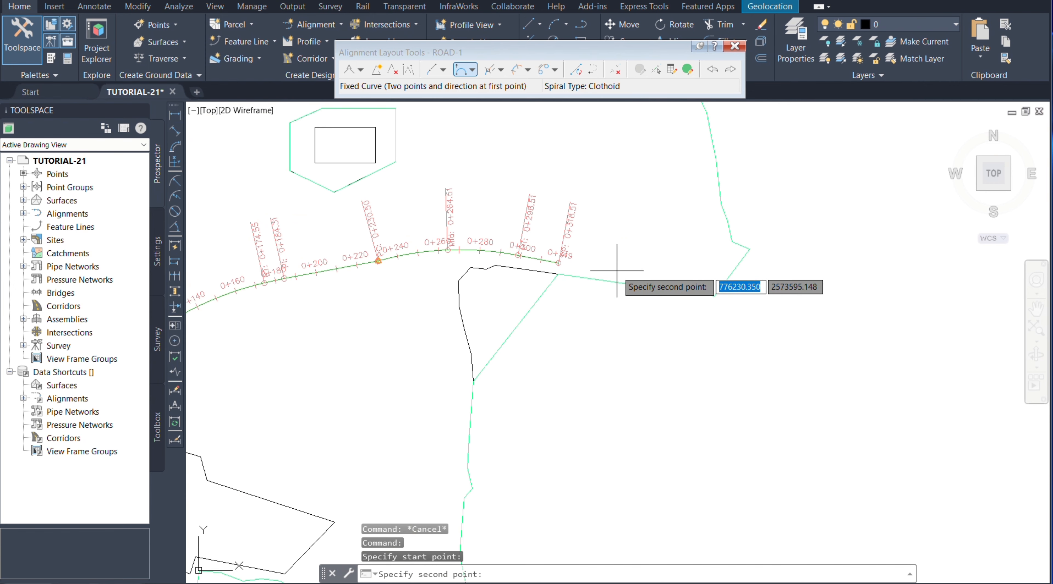
scroll(617, 270, up, 4)
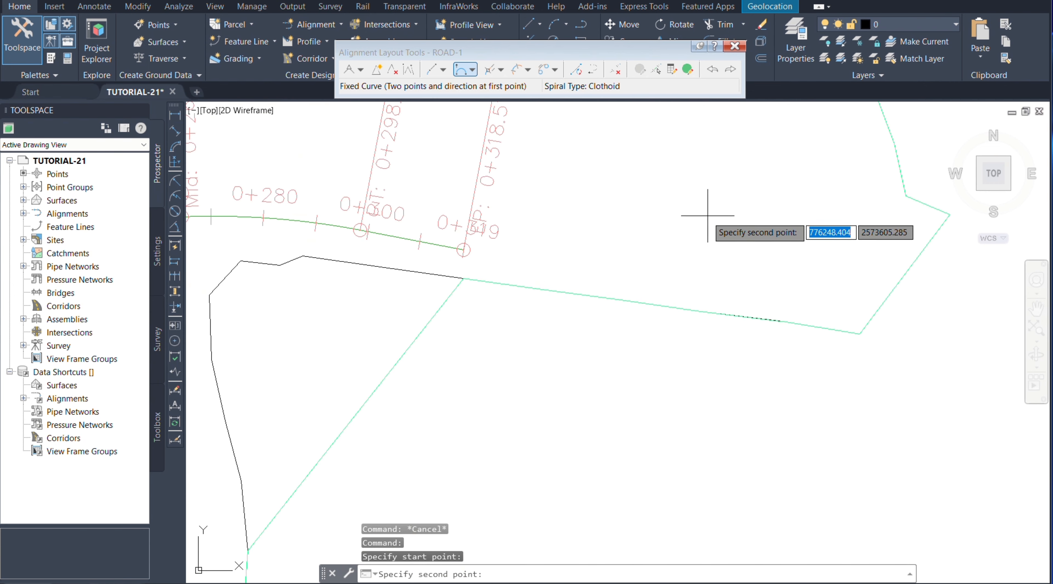
click(699, 211)
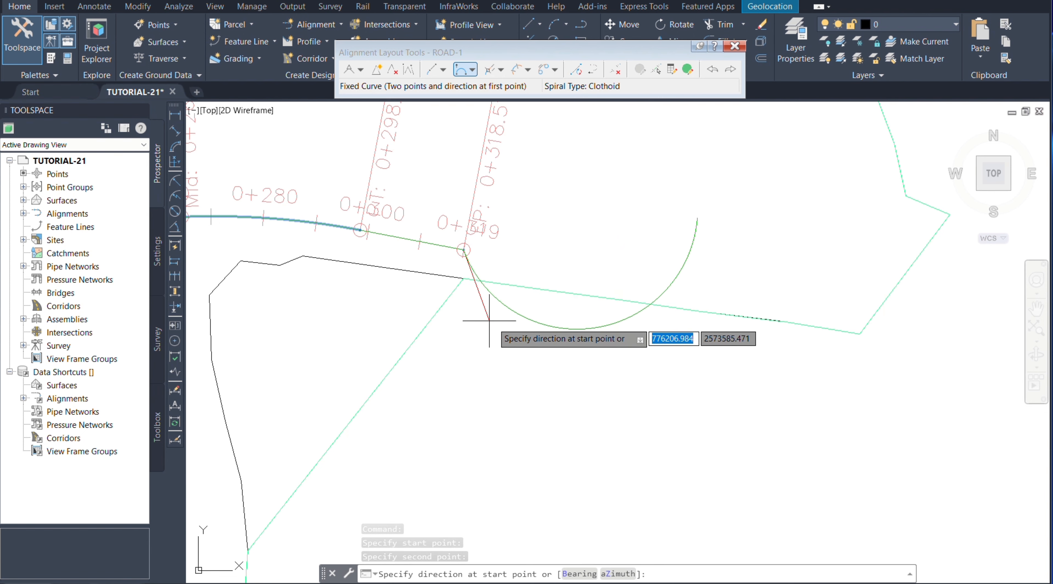
click(546, 268)
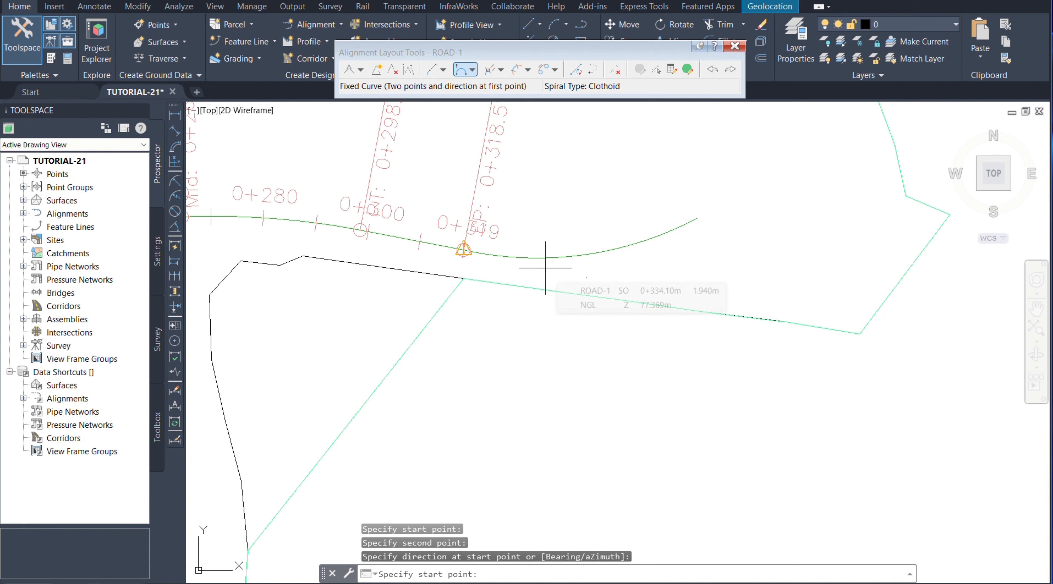
key(Escape)
scroll(435, 328, down, 4)
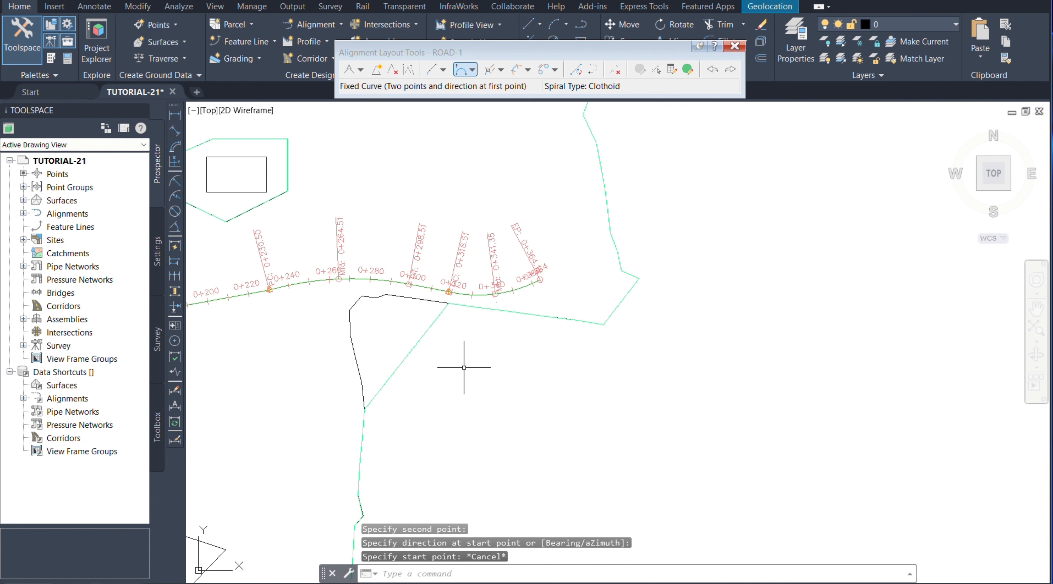
scroll(464, 367, down, 2)
scroll(607, 296, down, 4)
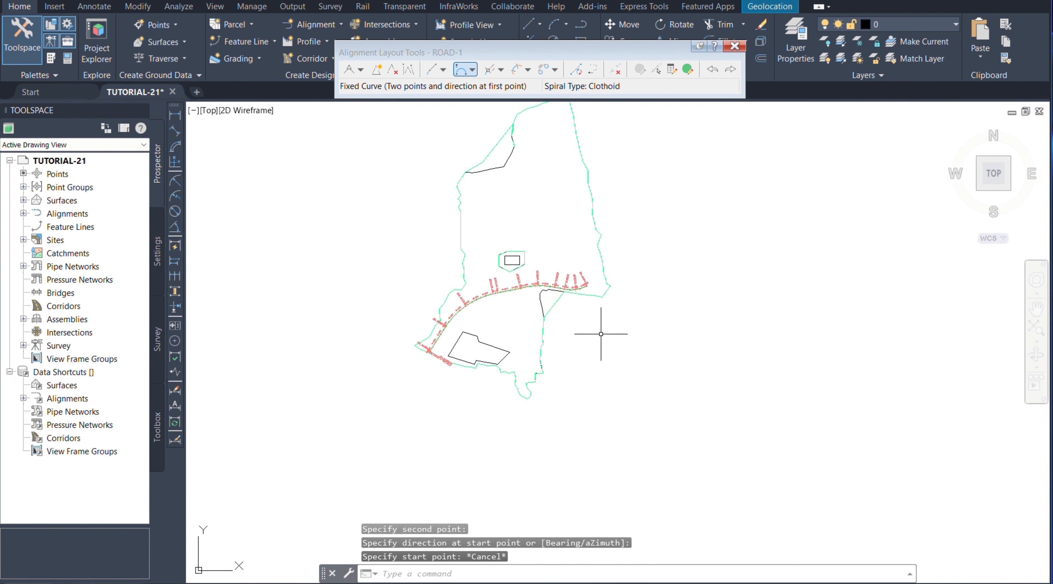
scroll(592, 310, up, 5)
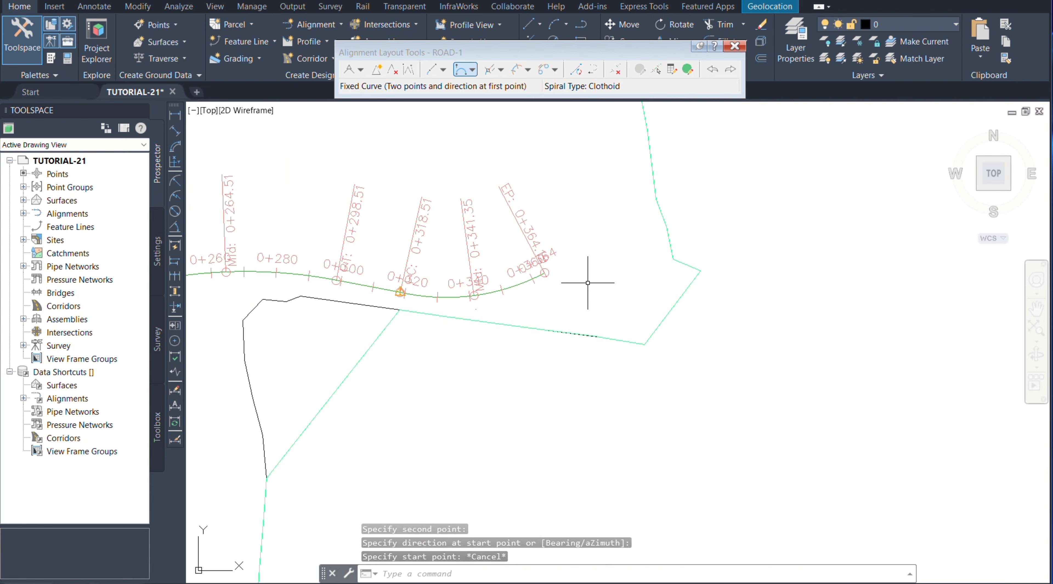
scroll(616, 400, down, 2)
scroll(599, 294, up, 4)
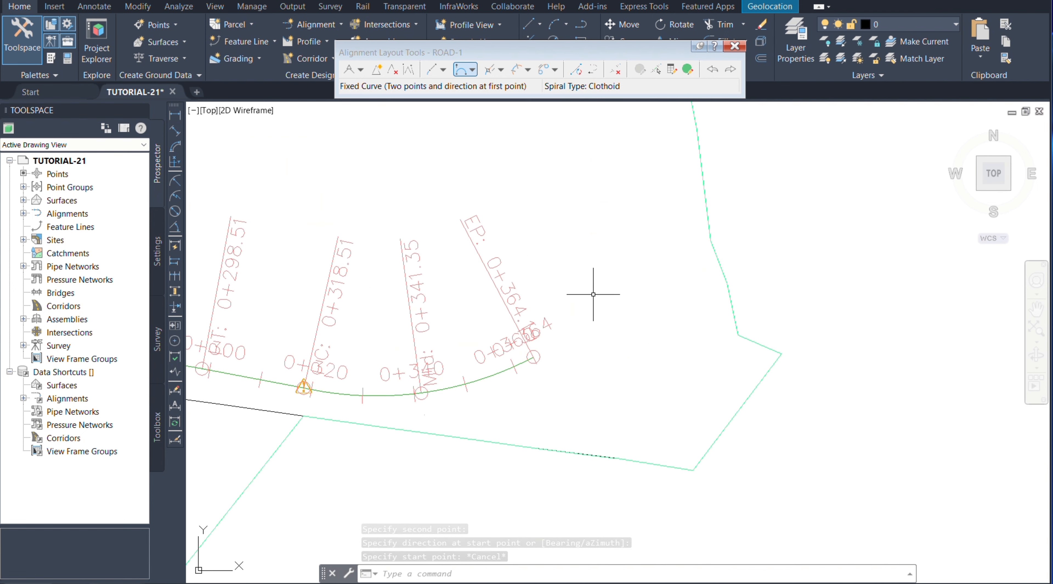
Add a fixed curve by two points and direction at second point, about 36 m long, from the alignment's end, finishing roughly north.
click(474, 70)
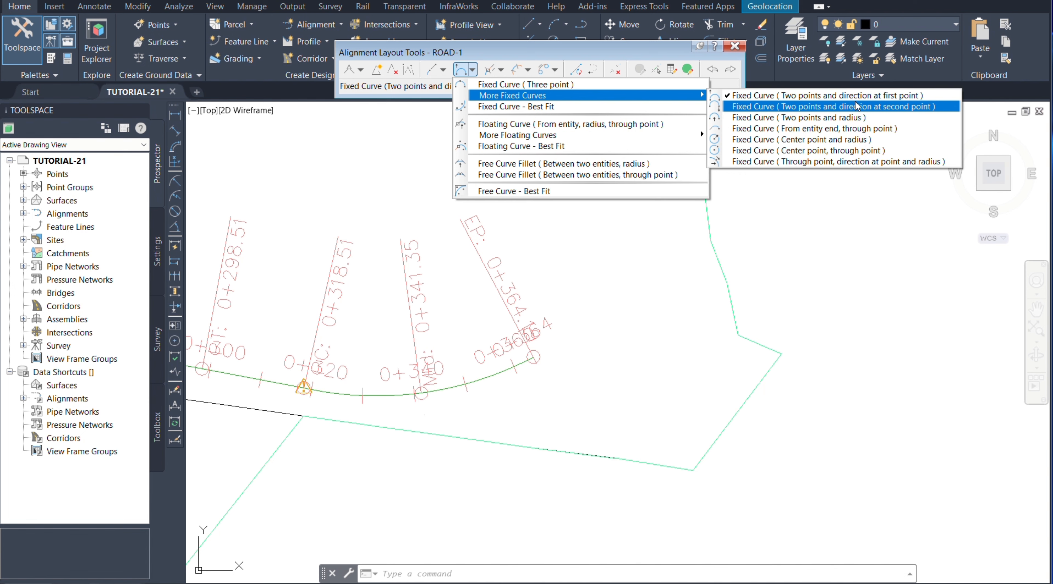
click(807, 107)
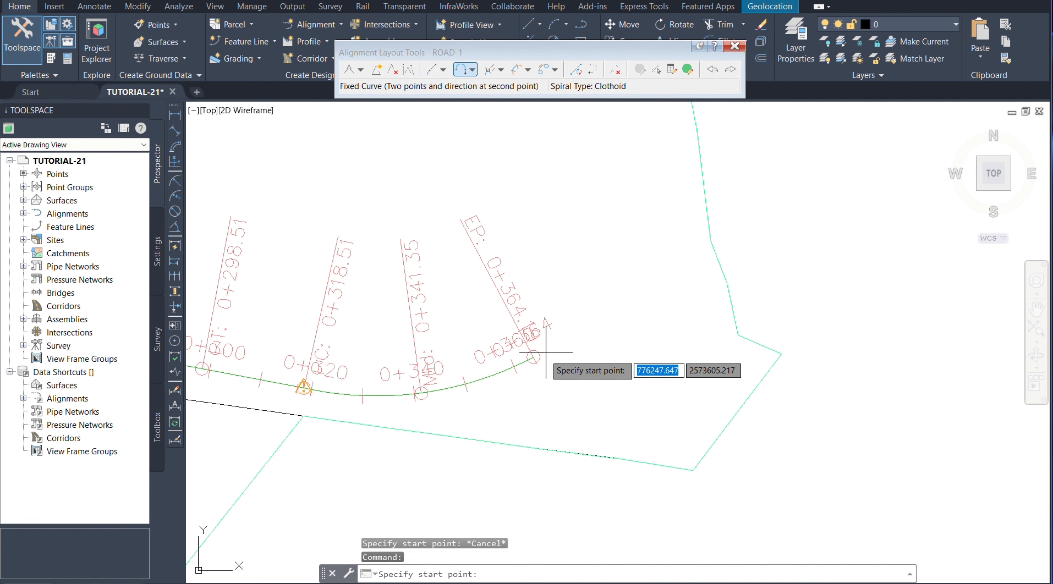
scroll(546, 352, up, 4)
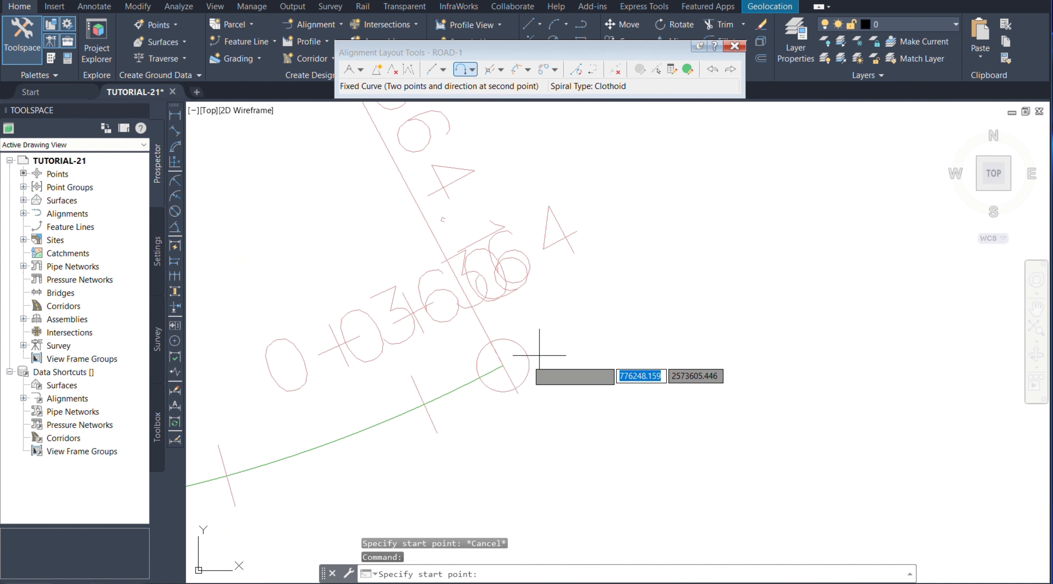
click(503, 365)
scroll(505, 366, down, 5)
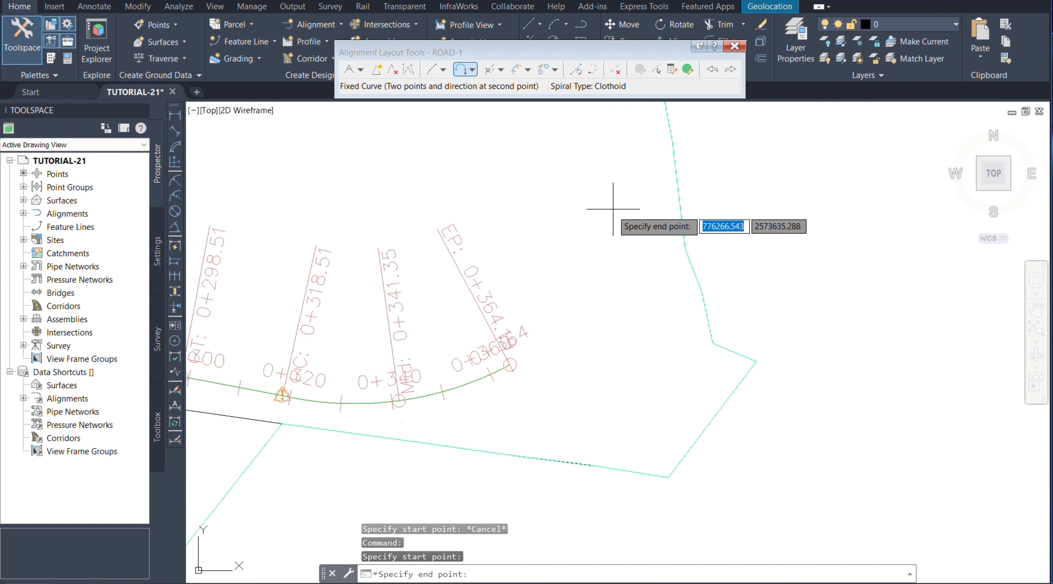
click(610, 218)
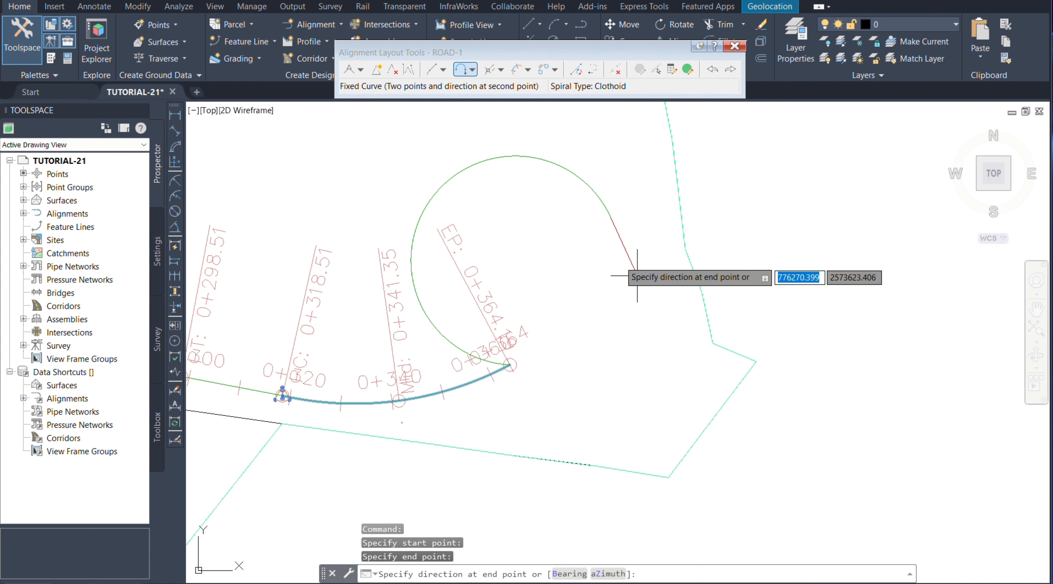
scroll(544, 306, down, 2)
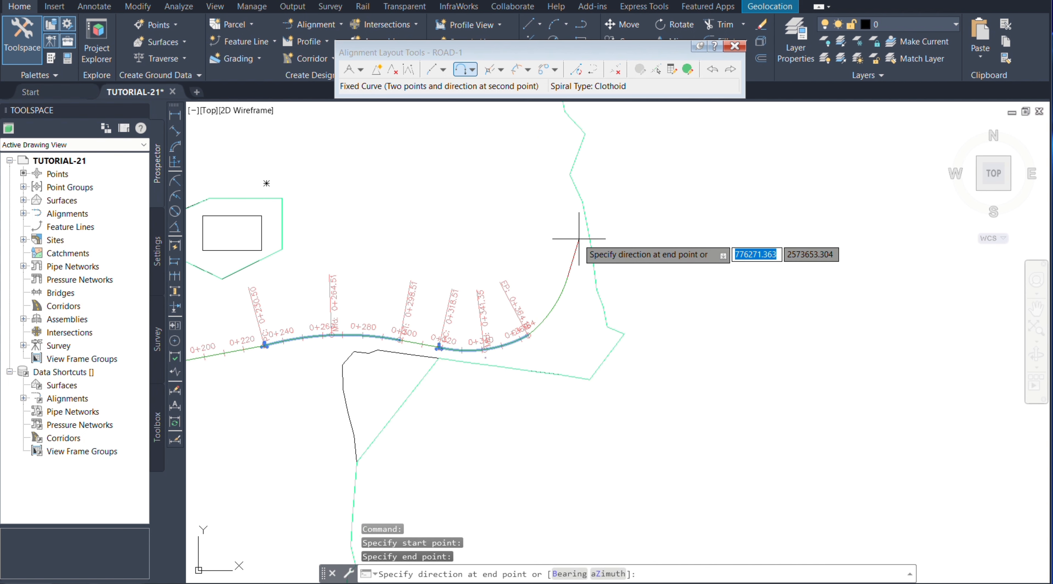
scroll(568, 240, up, 1)
scroll(568, 240, up, 2)
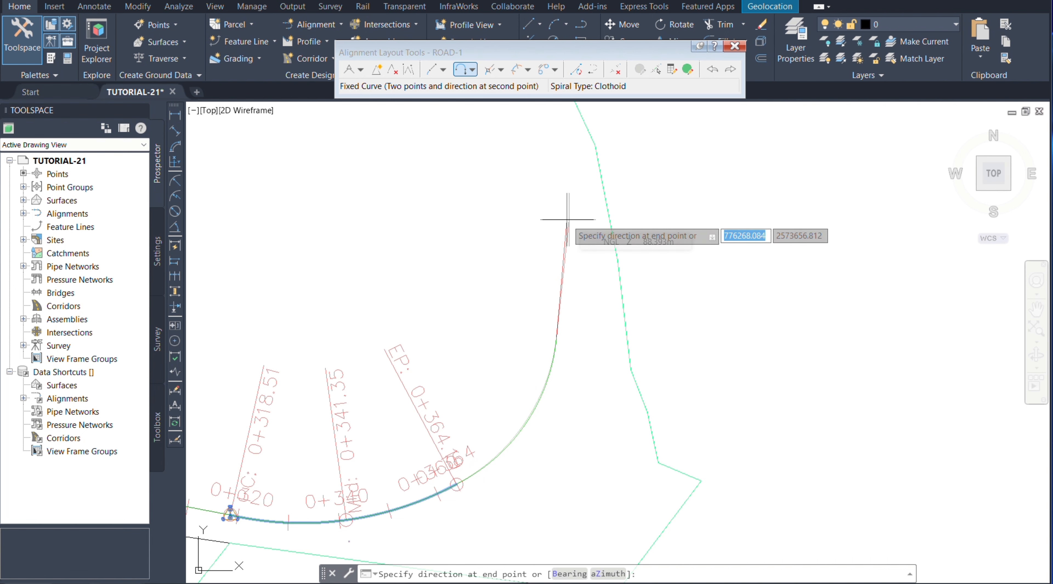
click(568, 219)
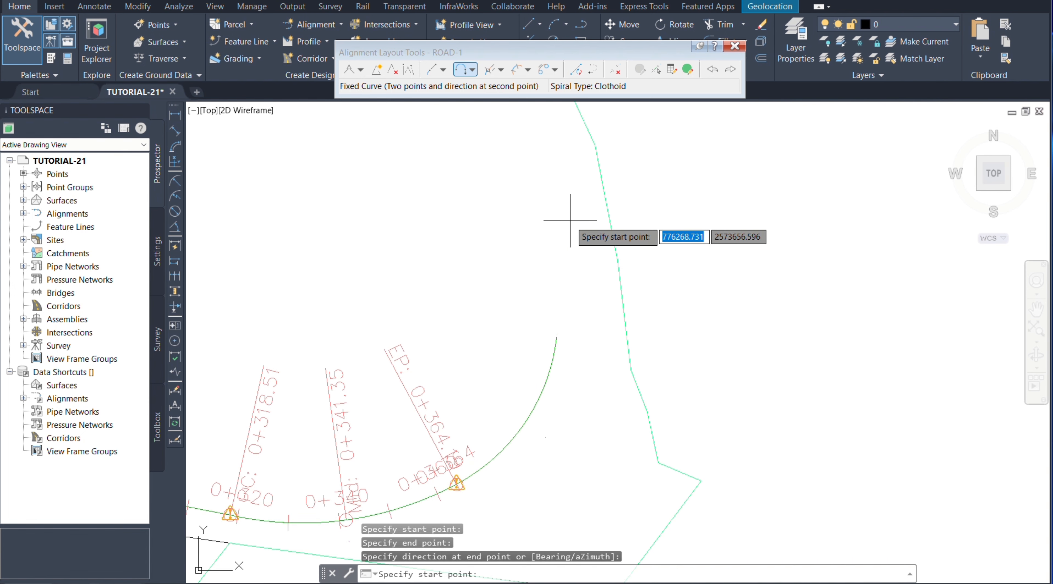
key(Escape)
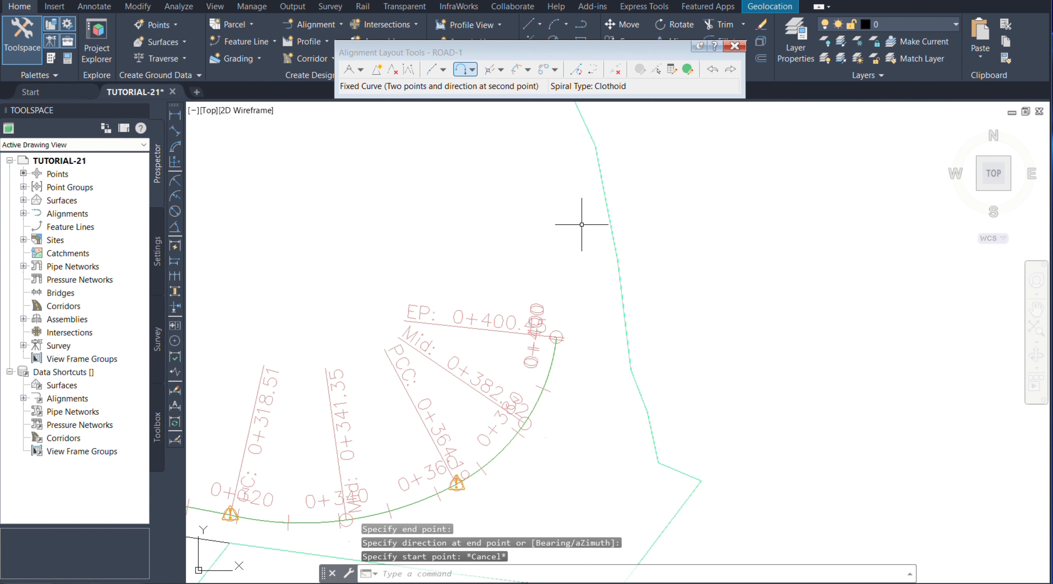
scroll(646, 282, down, 8)
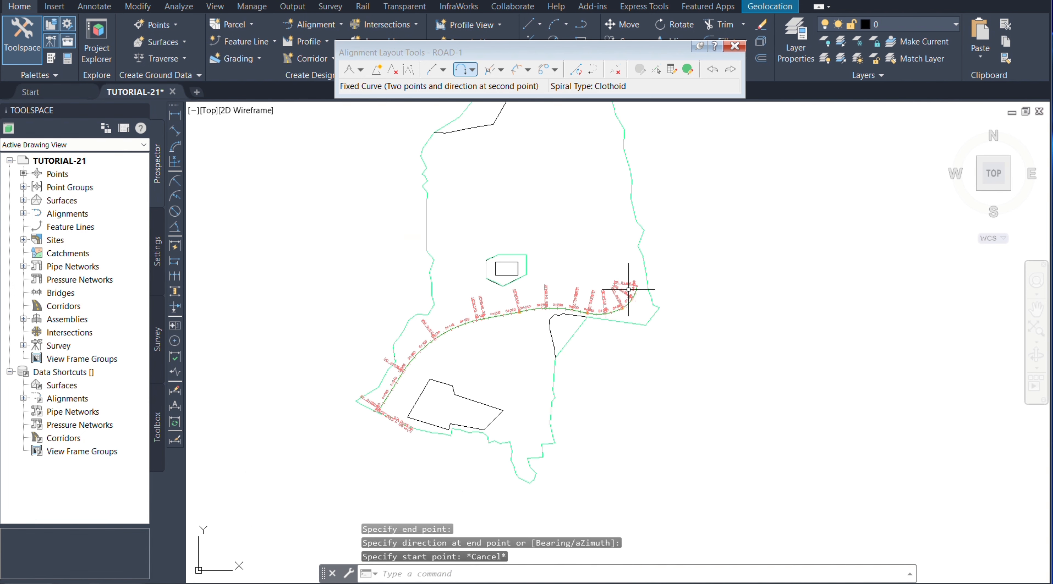
scroll(628, 289, up, 5)
scroll(596, 289, down, 2)
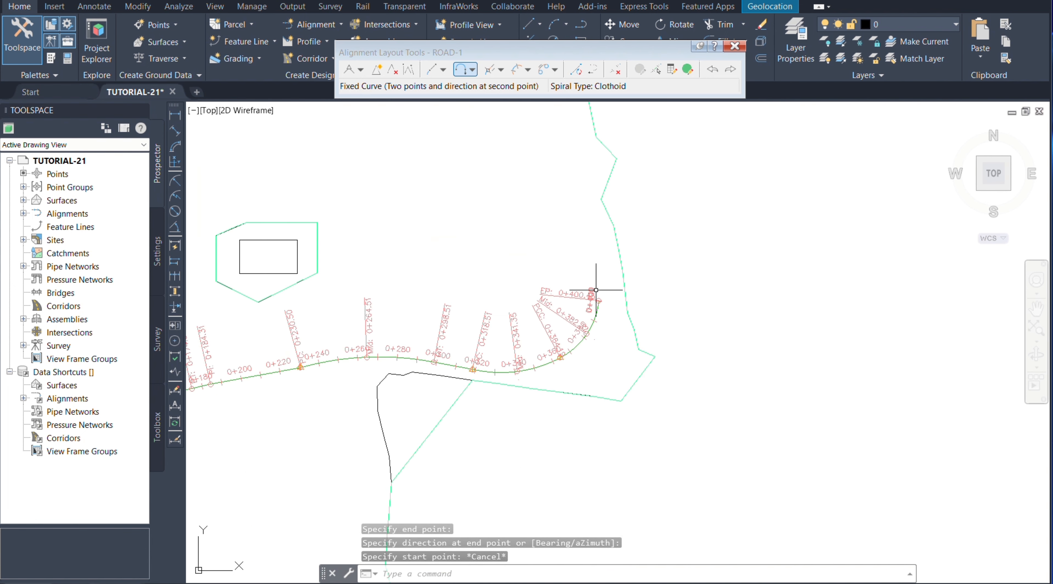
scroll(630, 277, up, 3)
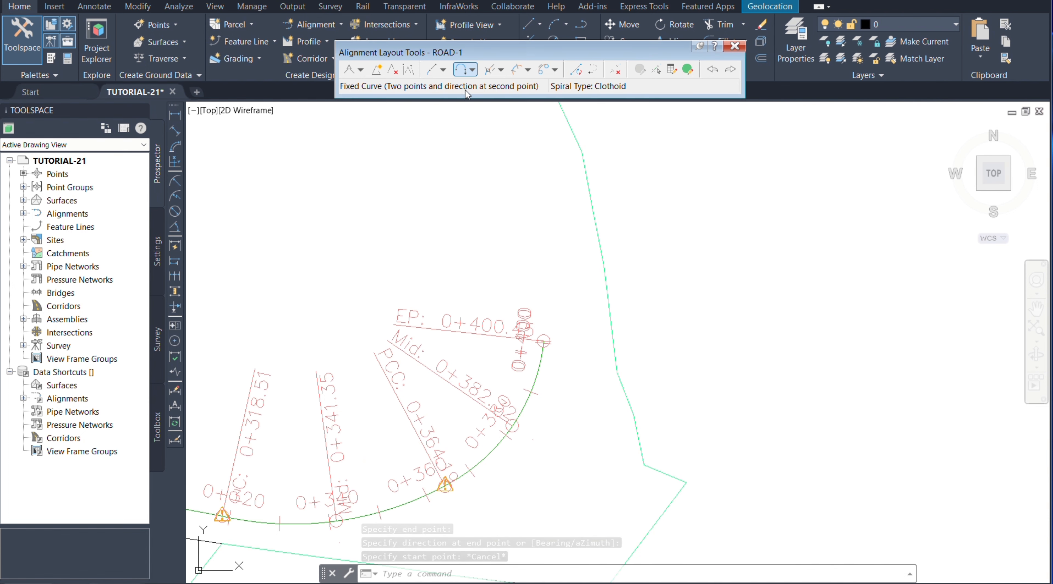
click(473, 70)
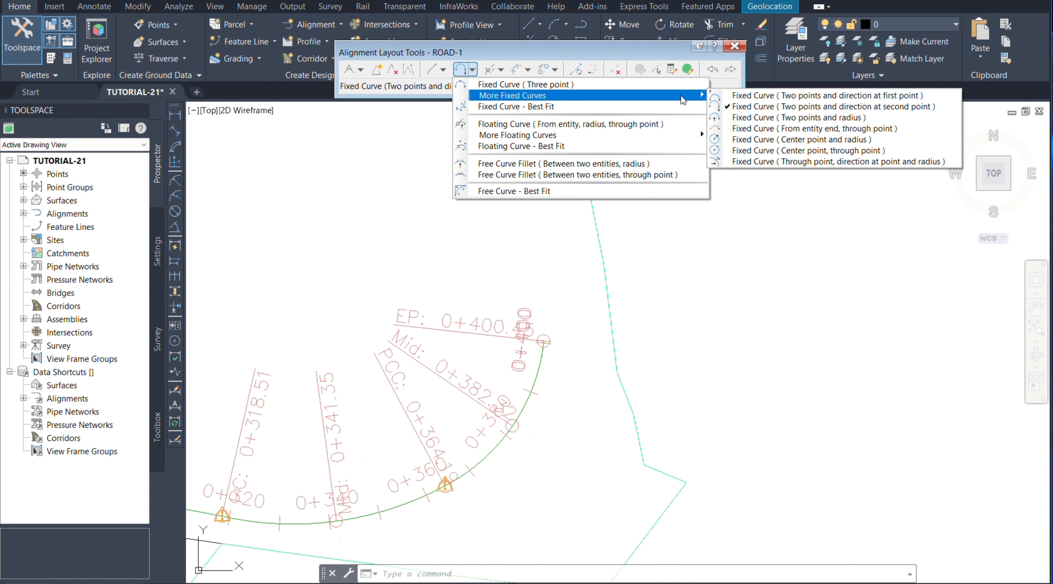
click(766, 121)
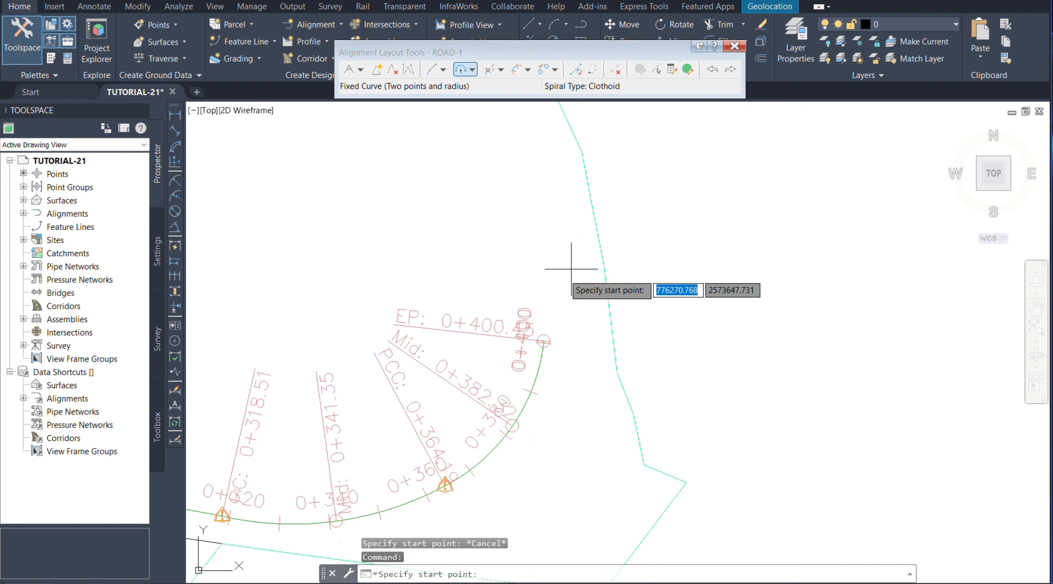
scroll(536, 354, up, 5)
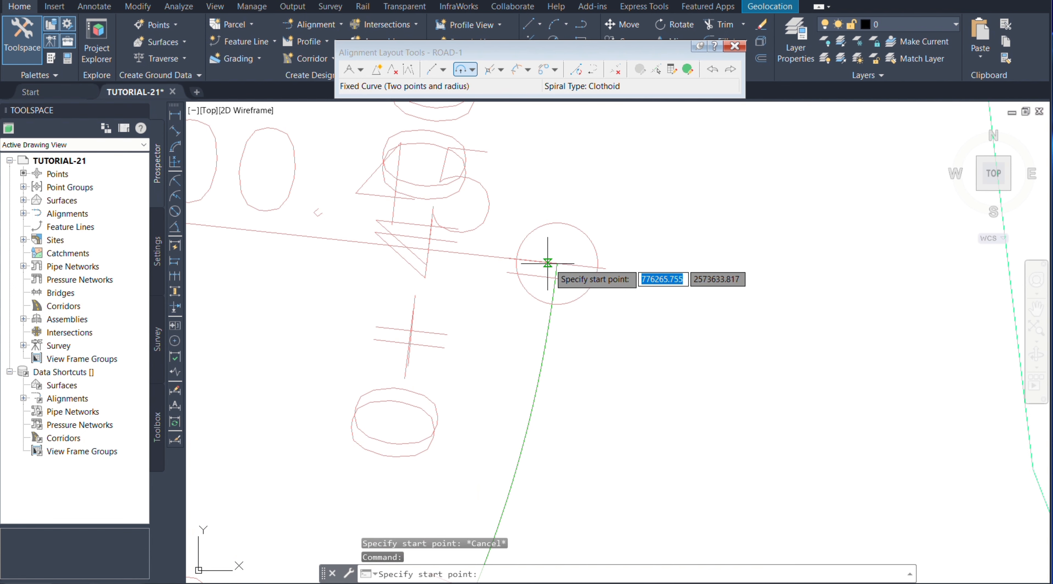
click(557, 263)
scroll(617, 323, down, 6)
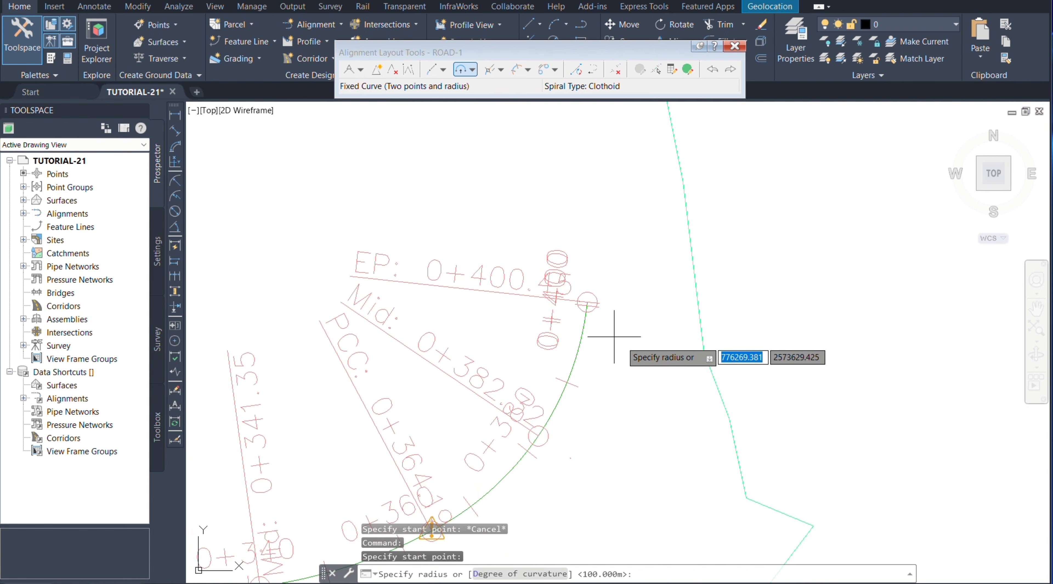
scroll(627, 302, down, 2)
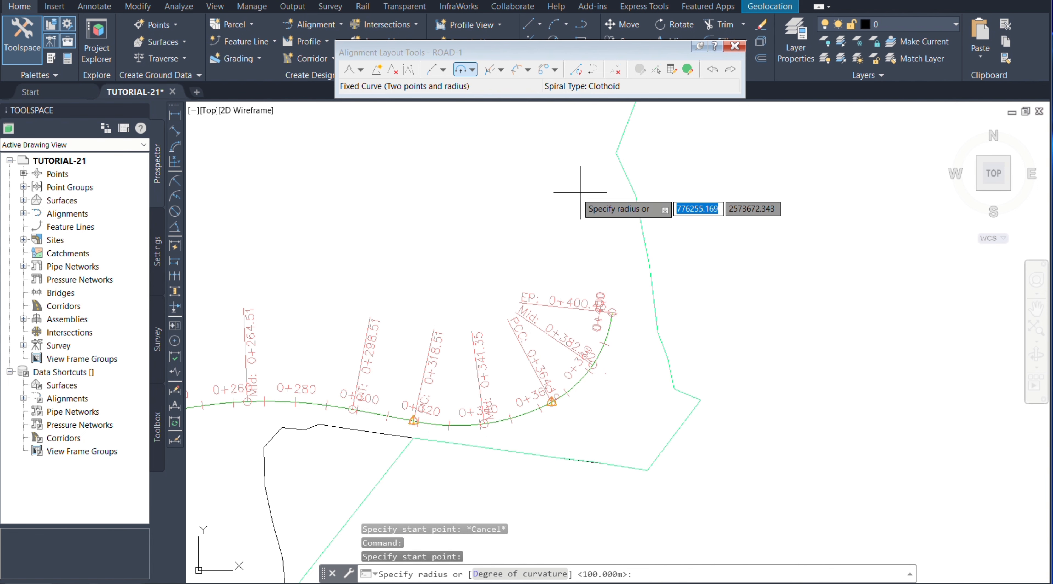
click(563, 190)
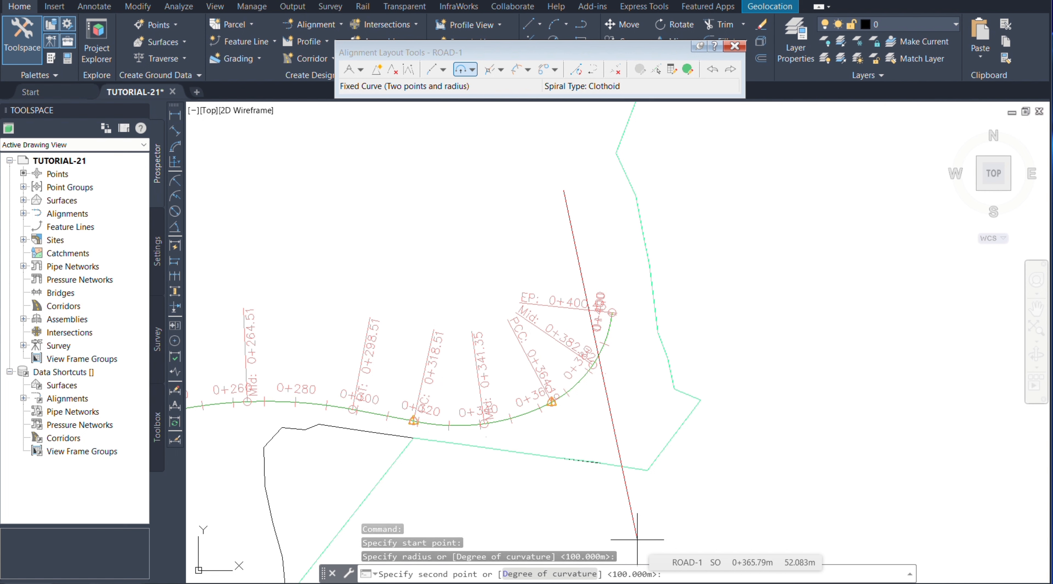
text(30)
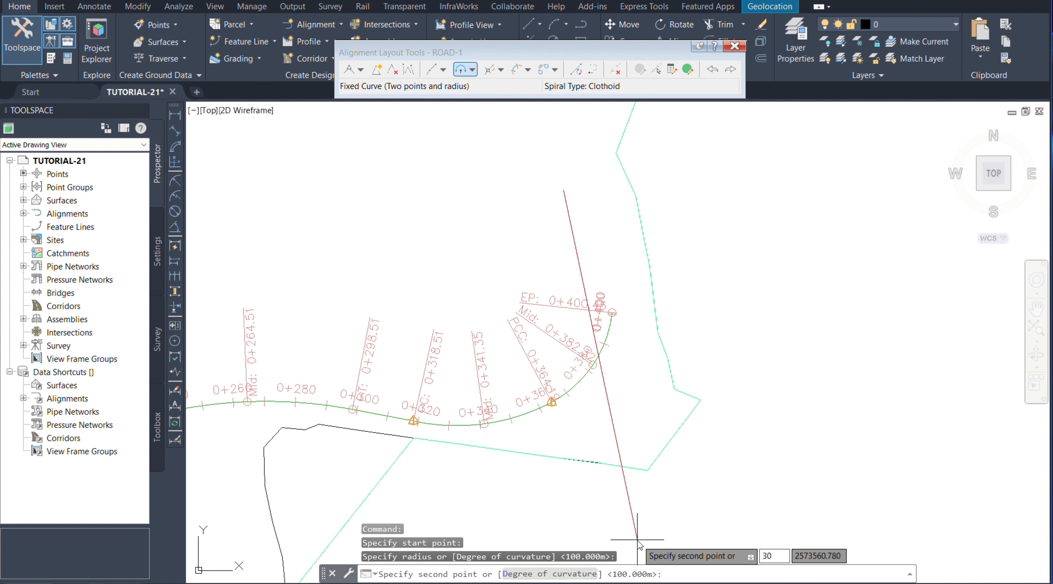
key(Return)
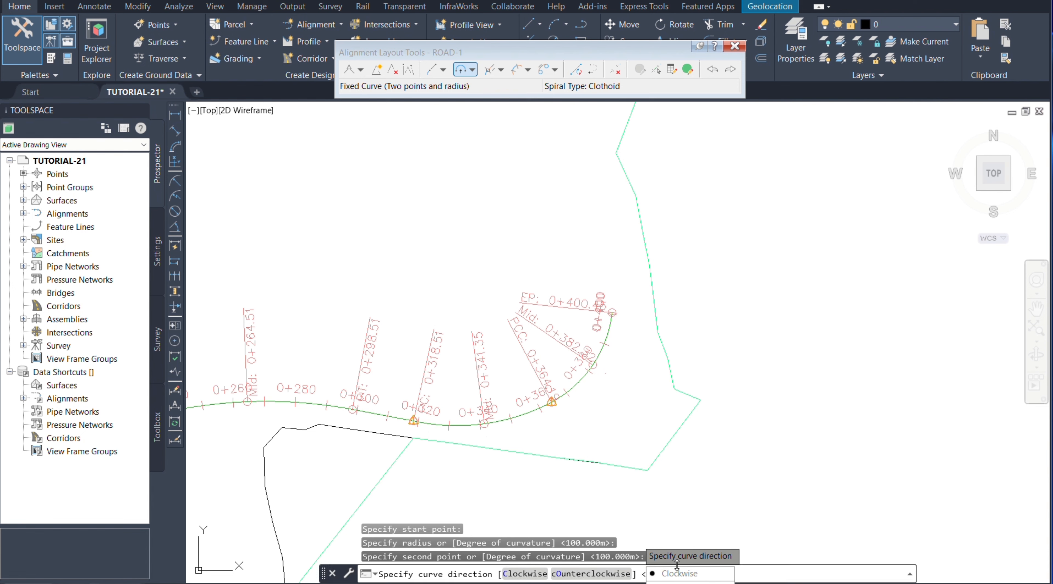
click(686, 575)
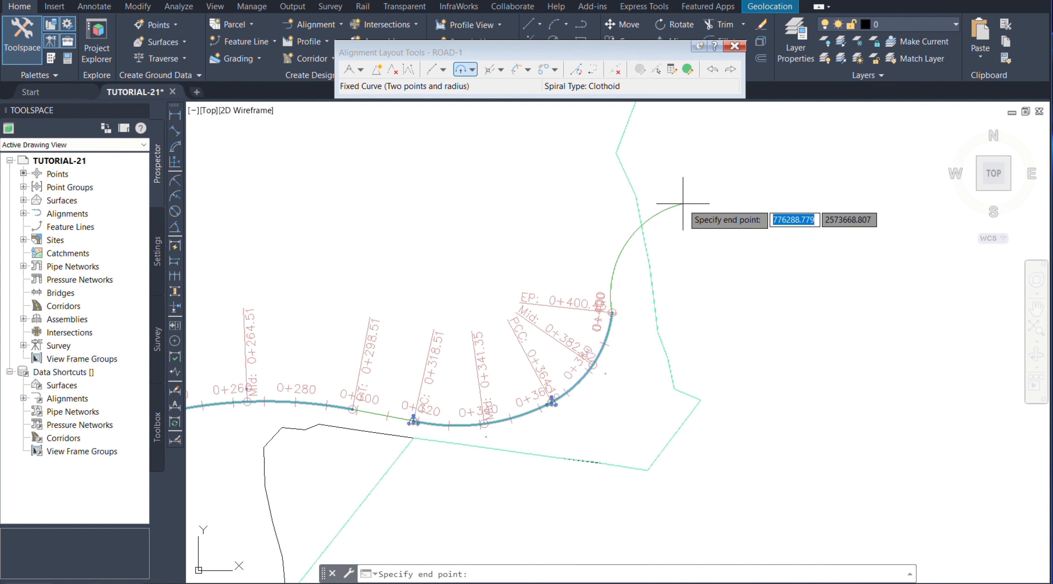
key(Escape)
Add a counterclockwise fixed curve by two points and 40 m radius, about 40 m long, from station 0+400.45, bending northwest.
scroll(717, 242, up, 2)
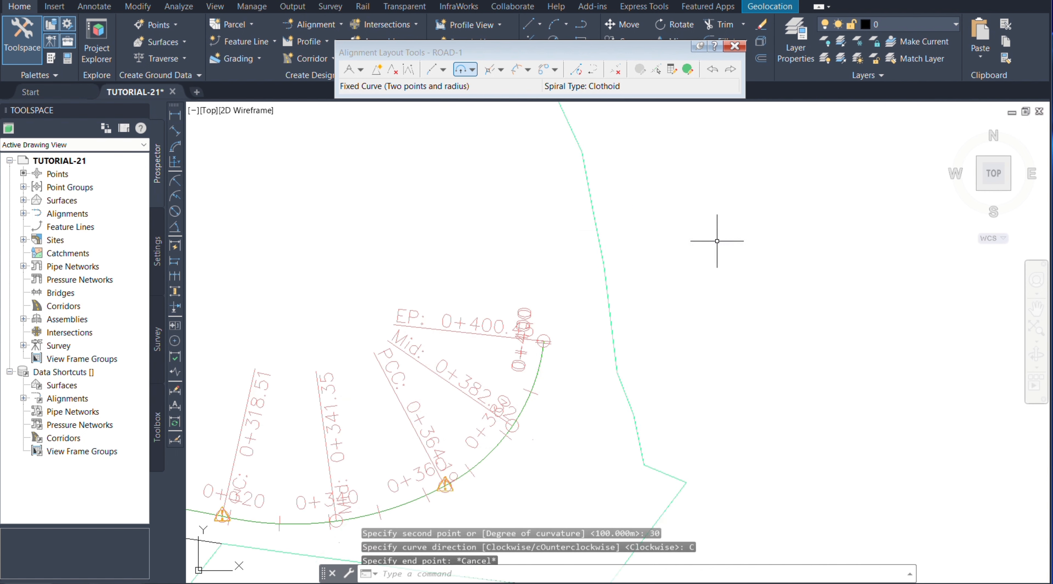
click(472, 73)
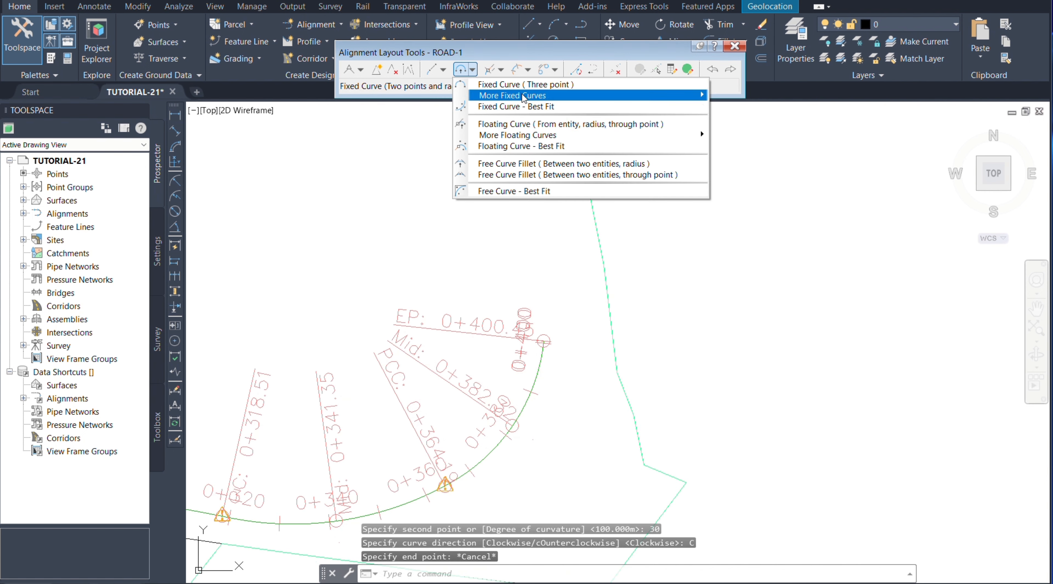
mouse_move(556, 97)
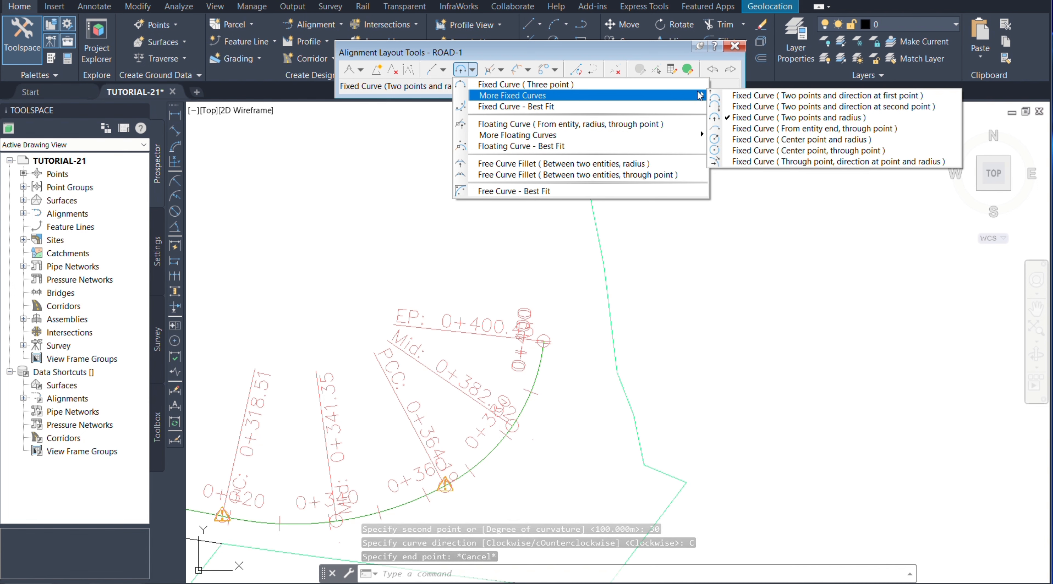
click(775, 119)
scroll(547, 338, up, 6)
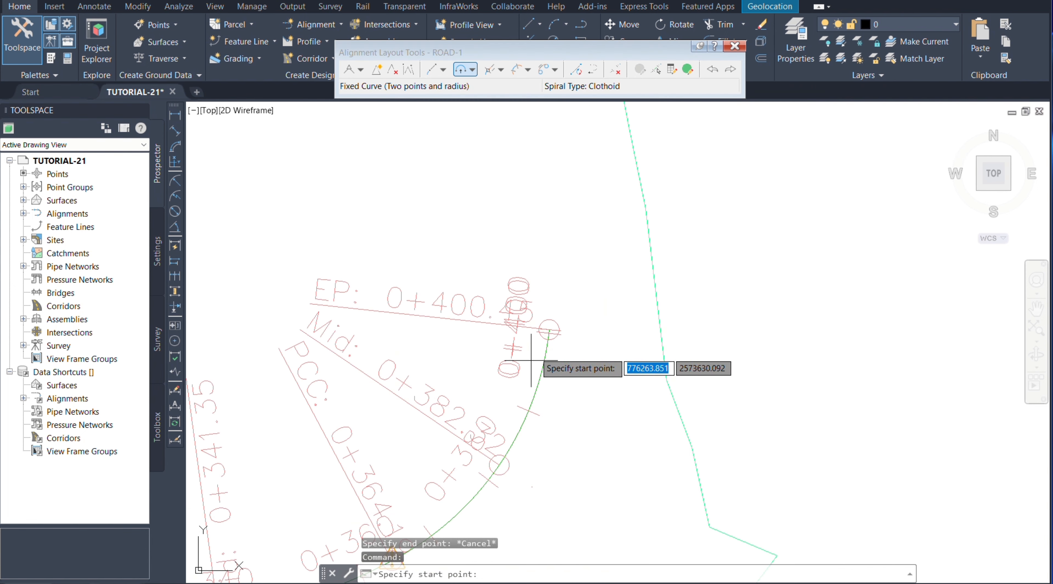
scroll(546, 339, up, 2)
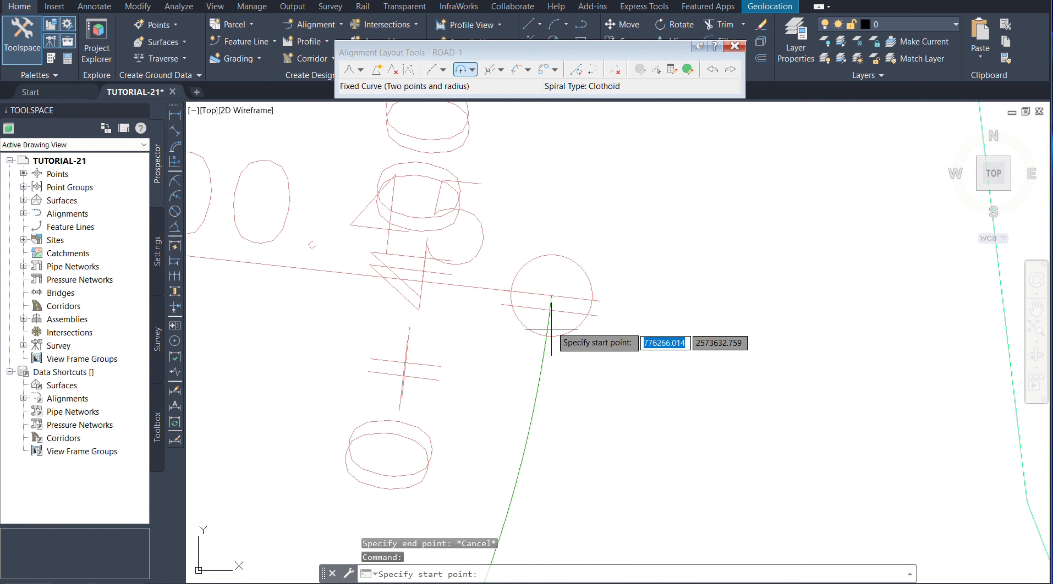
click(551, 295)
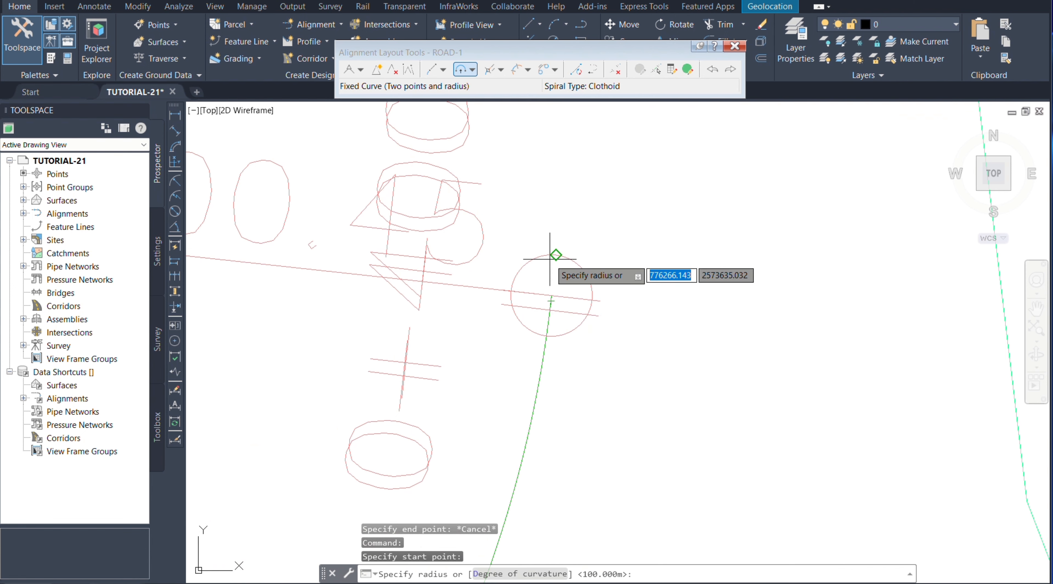
scroll(552, 257, up, 2)
scroll(550, 280, down, 3)
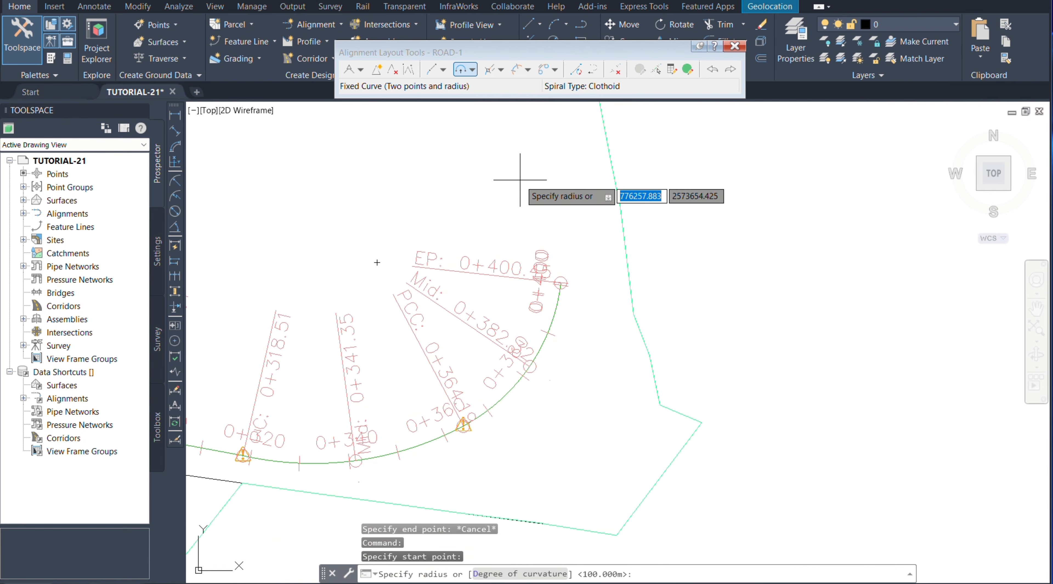
text(40)
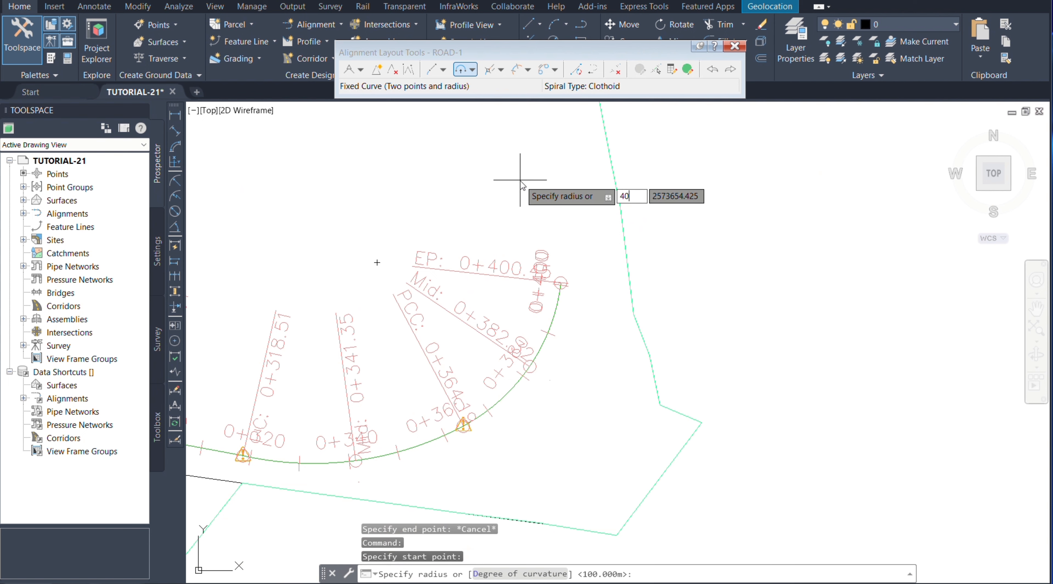
key(Return)
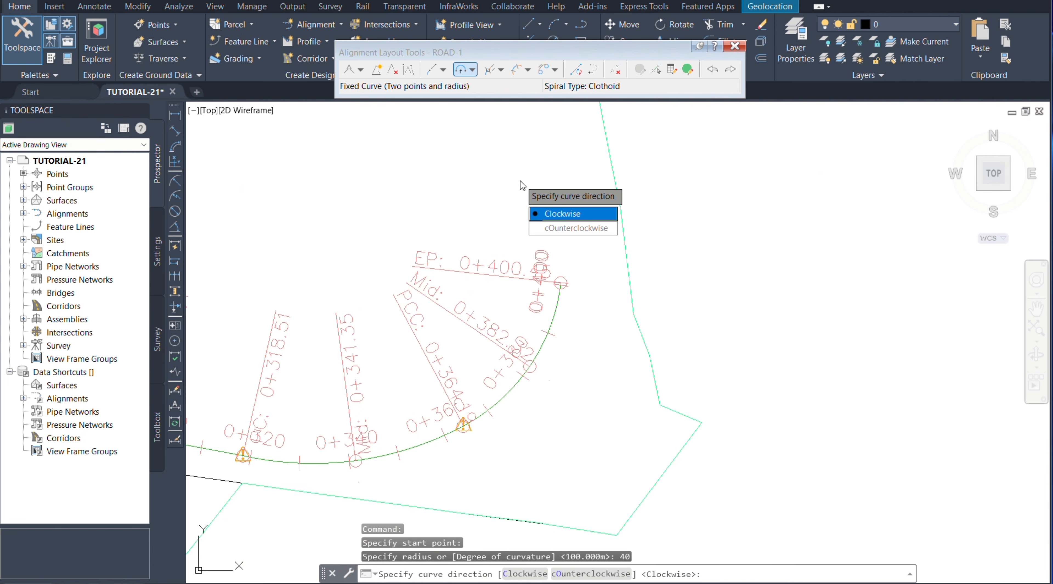
click(568, 228)
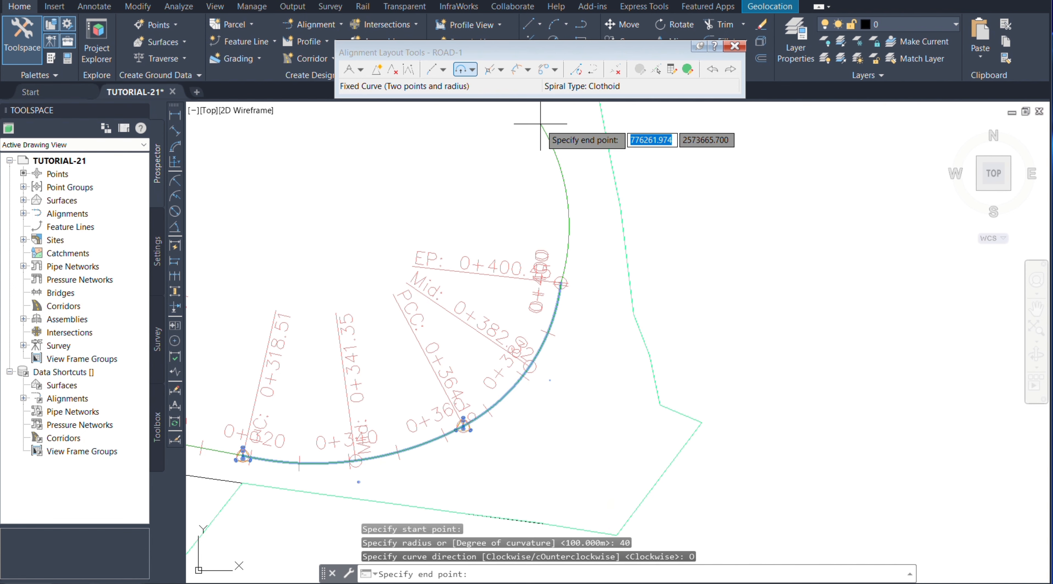
scroll(536, 233, down, 4)
scroll(532, 232, up, 5)
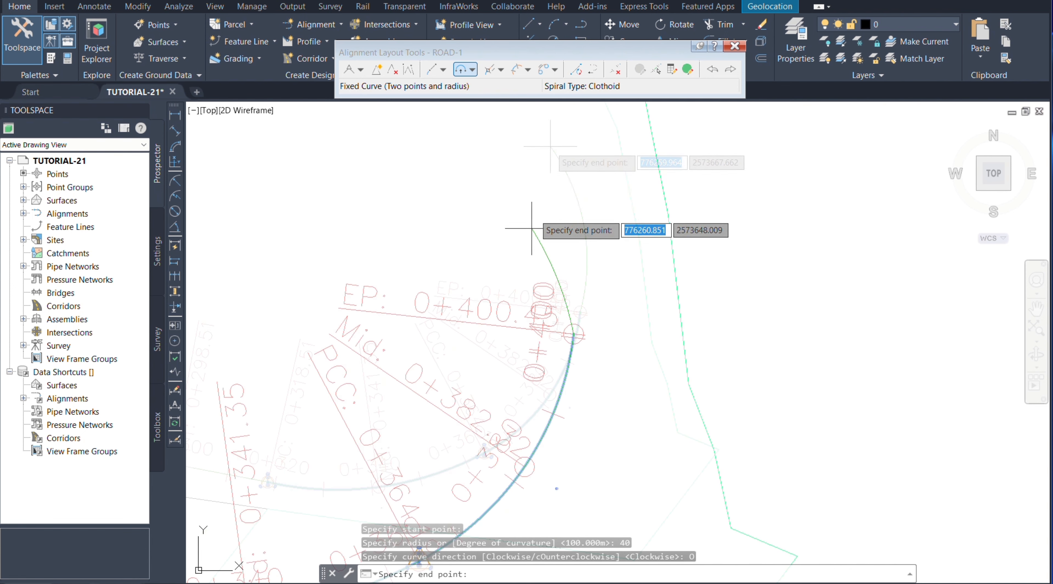
scroll(557, 150, down, 2)
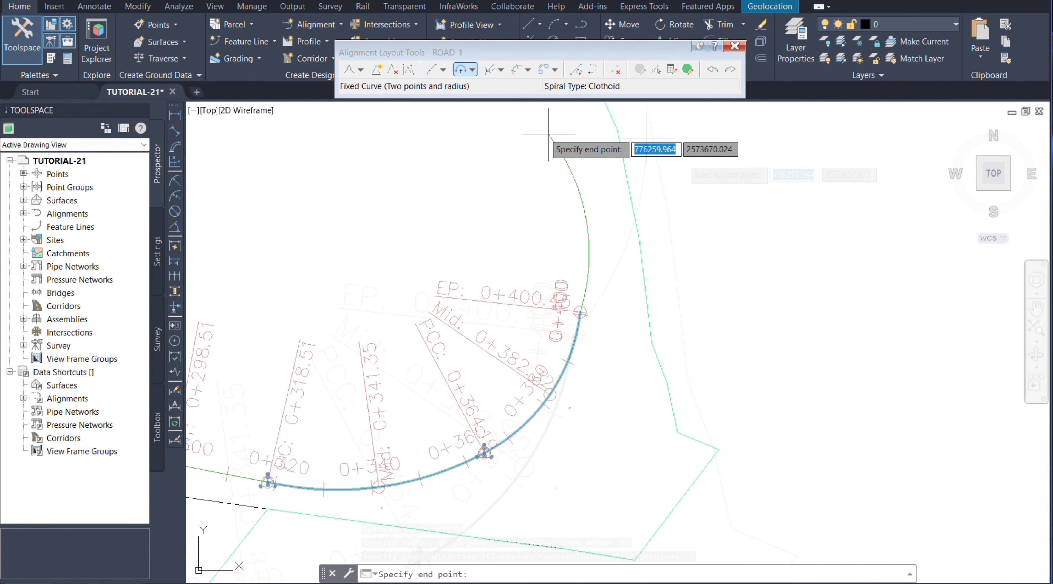
click(515, 134)
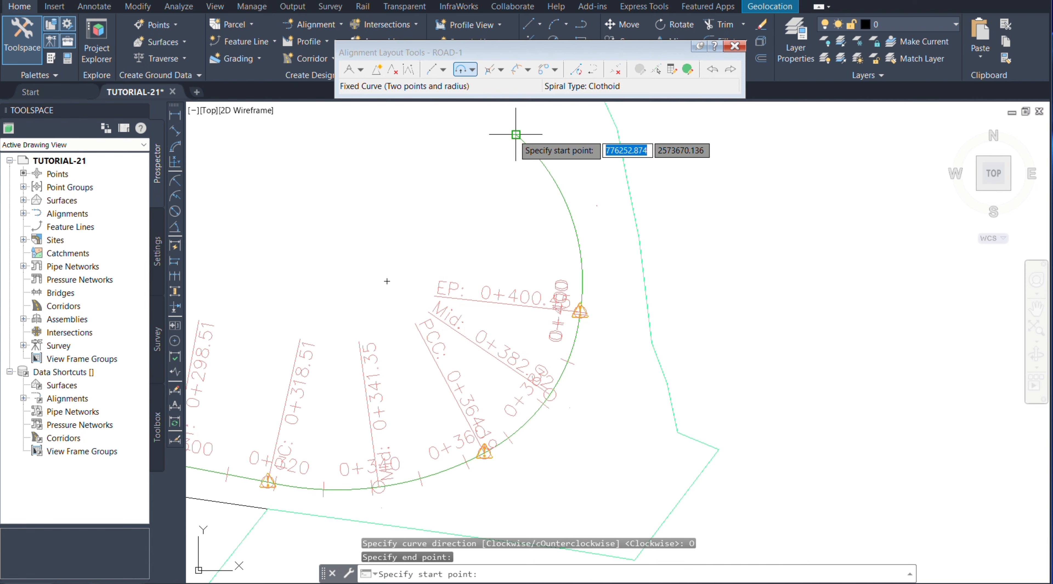
key(Escape)
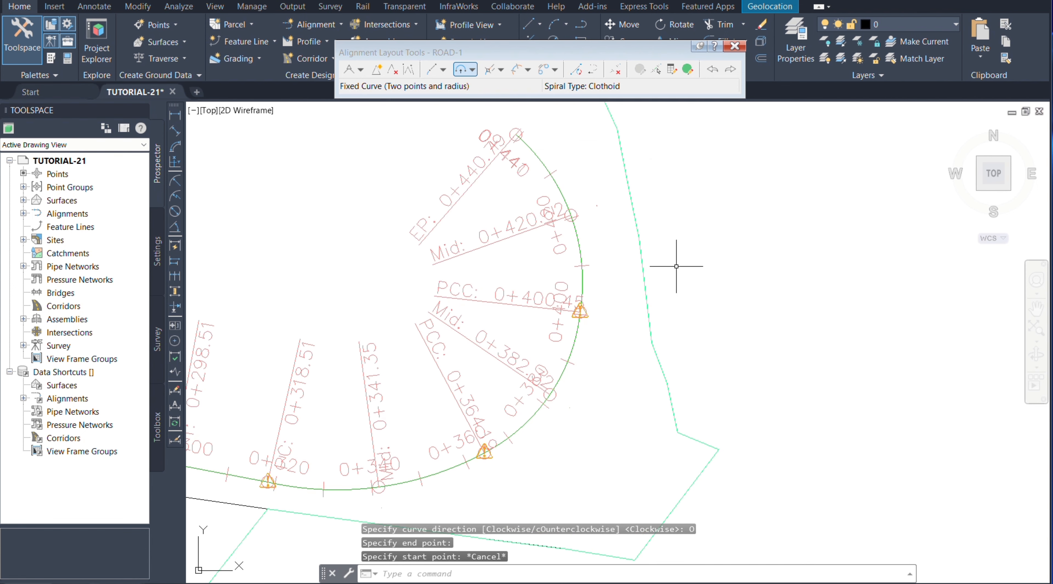
Add a fixed curve from entity end, through point, about 75 m long, continuing off the alignment's end and arcing counterclockwise to the southwest.
scroll(676, 267, down, 6)
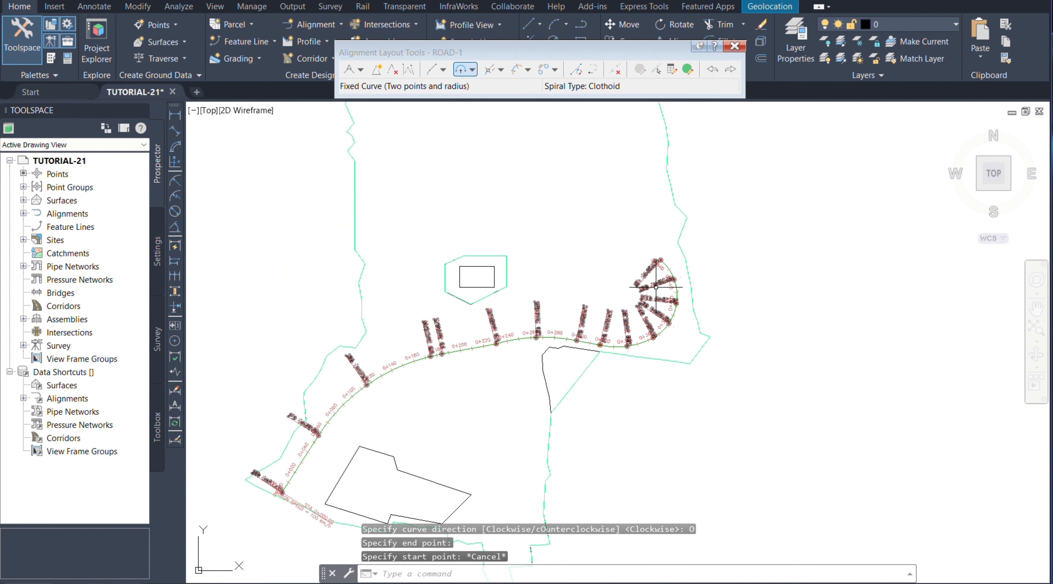
scroll(666, 262, up, 5)
scroll(425, 245, down, 2)
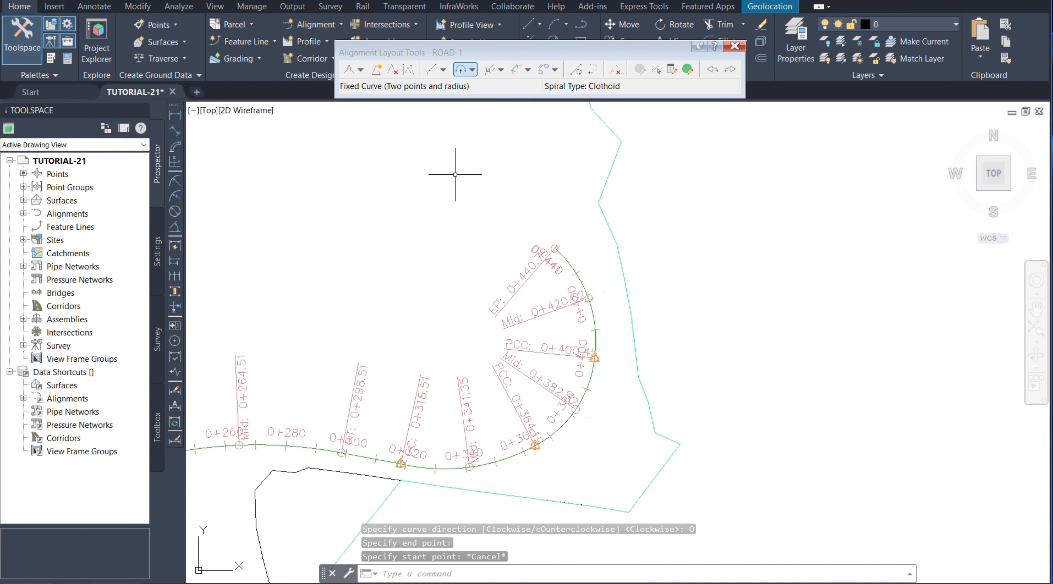
click(472, 71)
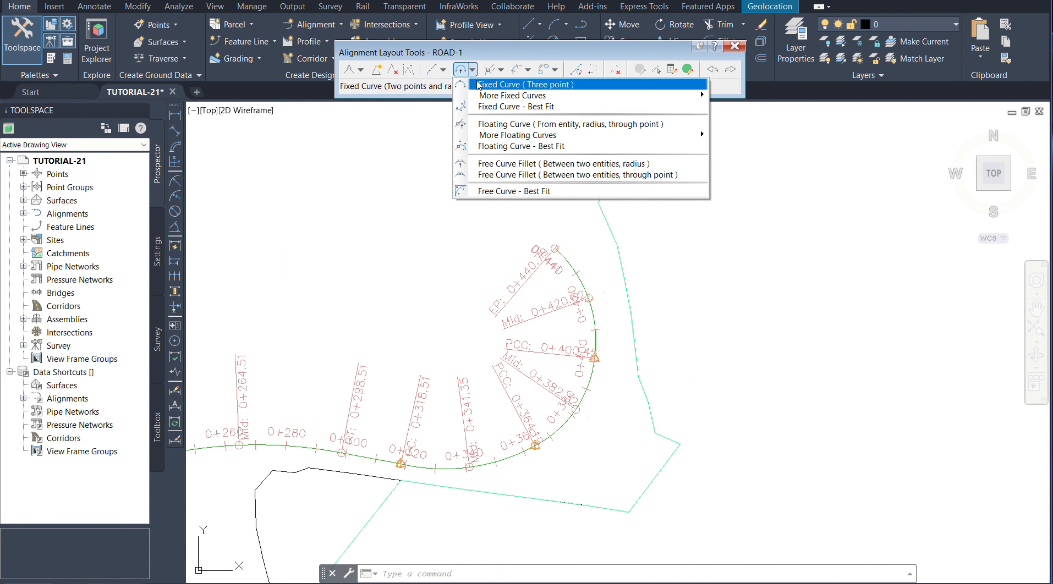
mouse_move(571, 100)
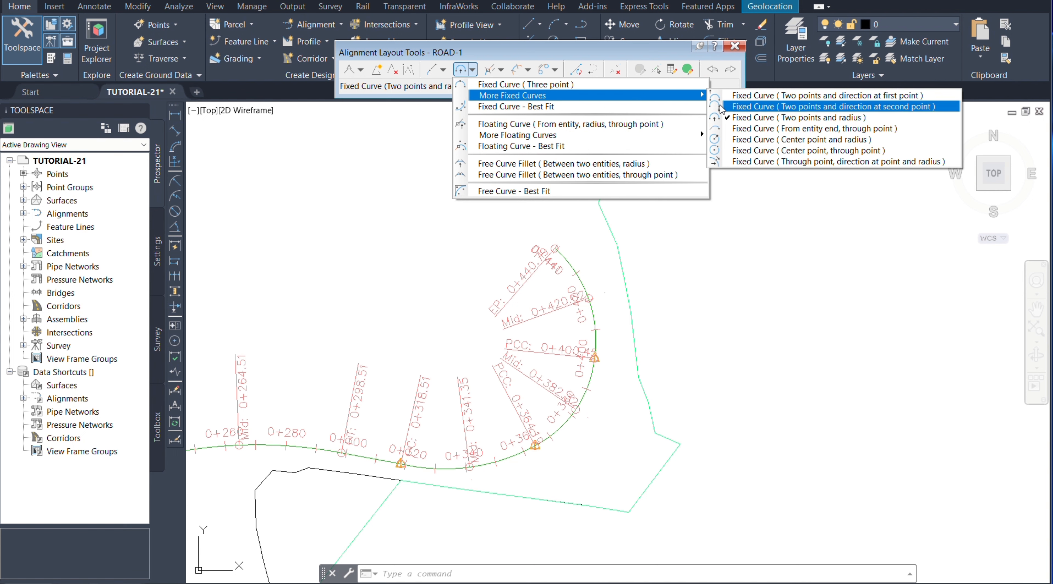
click(812, 129)
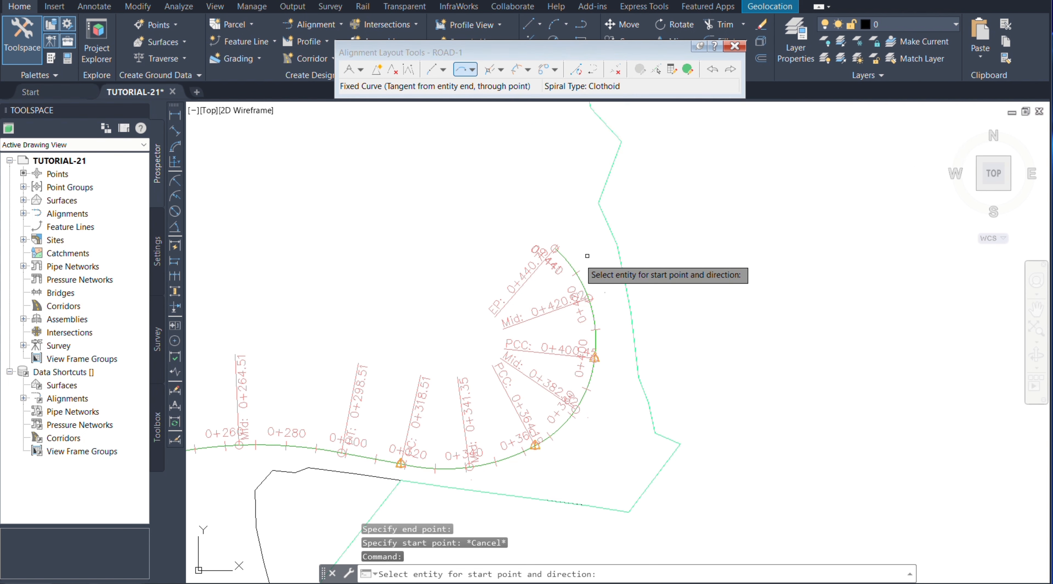
click(565, 257)
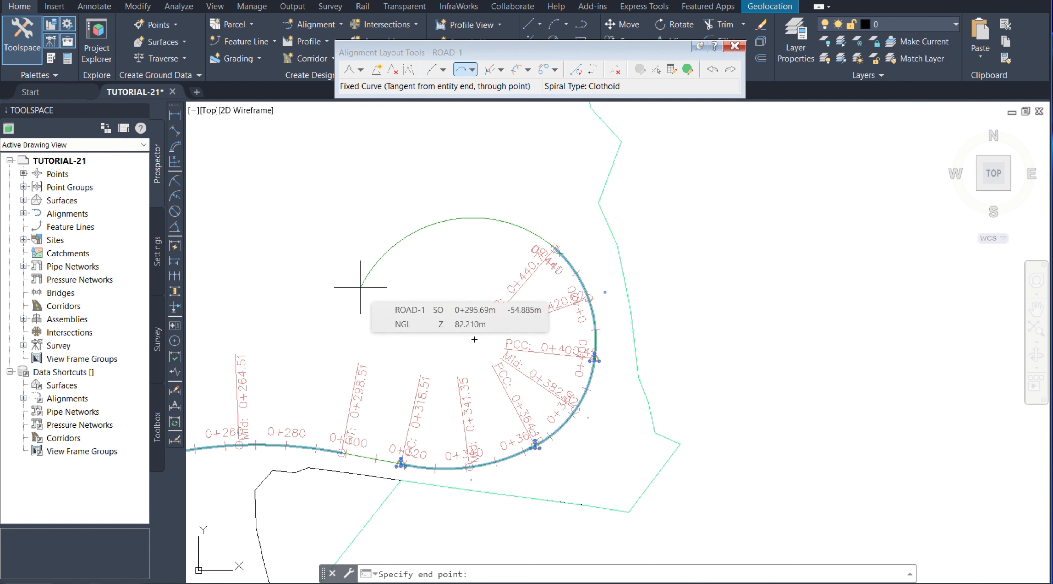
click(361, 287)
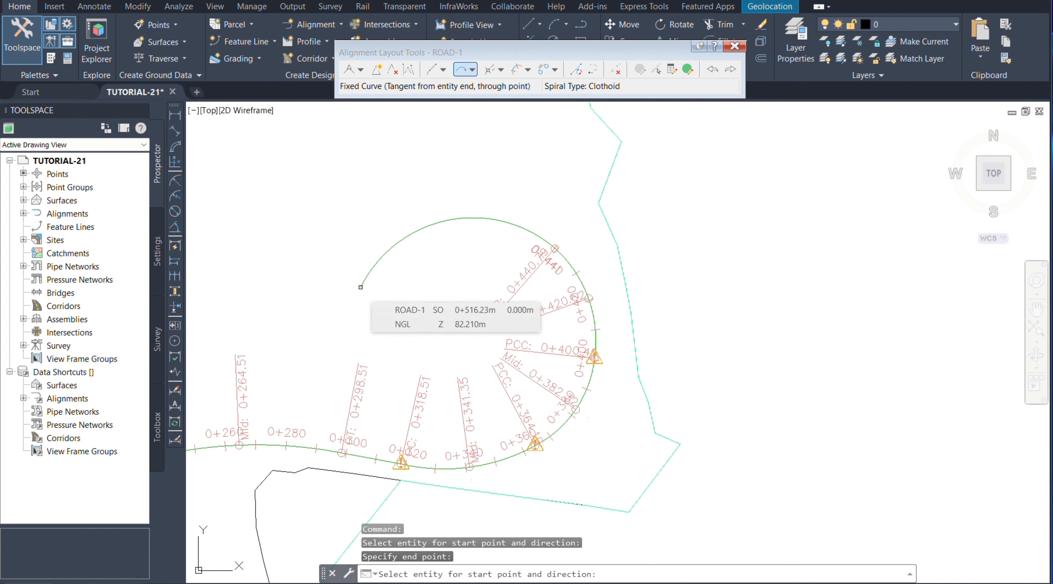